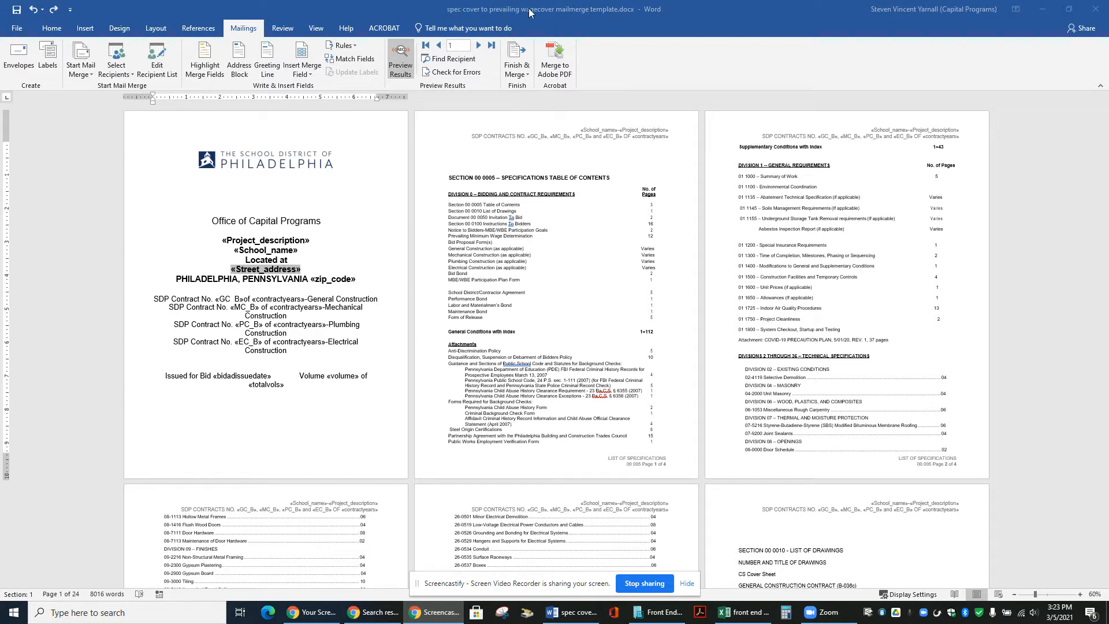
Step: Inspect the Project_description, School_name, Street_address, GC_B and MC_B merge fields on the template's cover page
{"action": "left_click", "coordinate": [287, 246]}
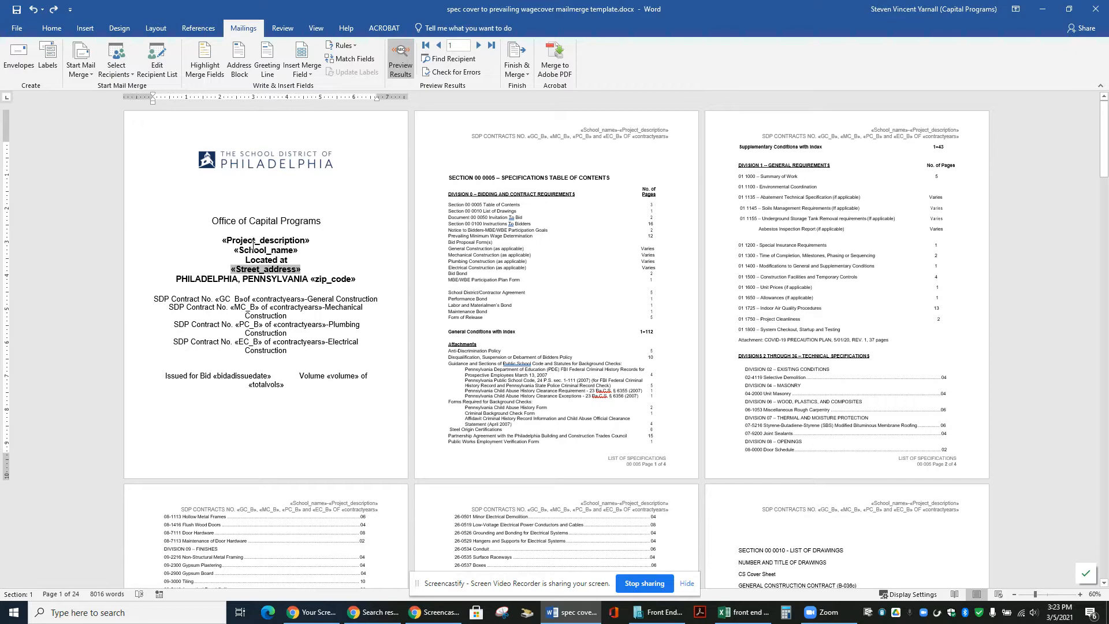
{"action": "left_click", "coordinate": [256, 241]}
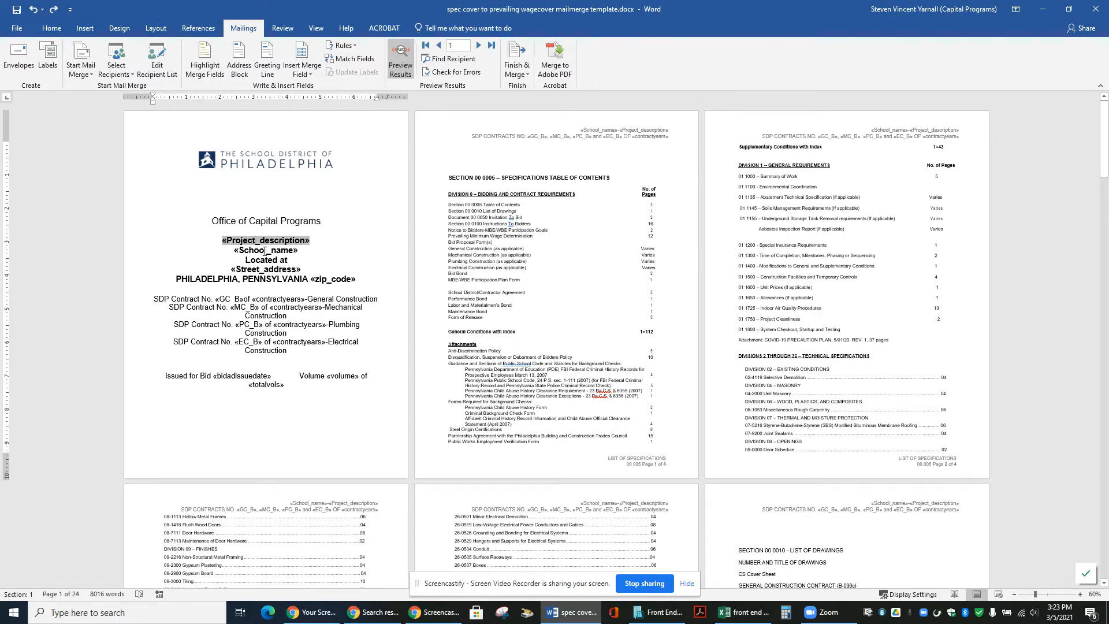
{"action": "left_click", "coordinate": [264, 251]}
{"action": "left_click", "coordinate": [271, 272]}
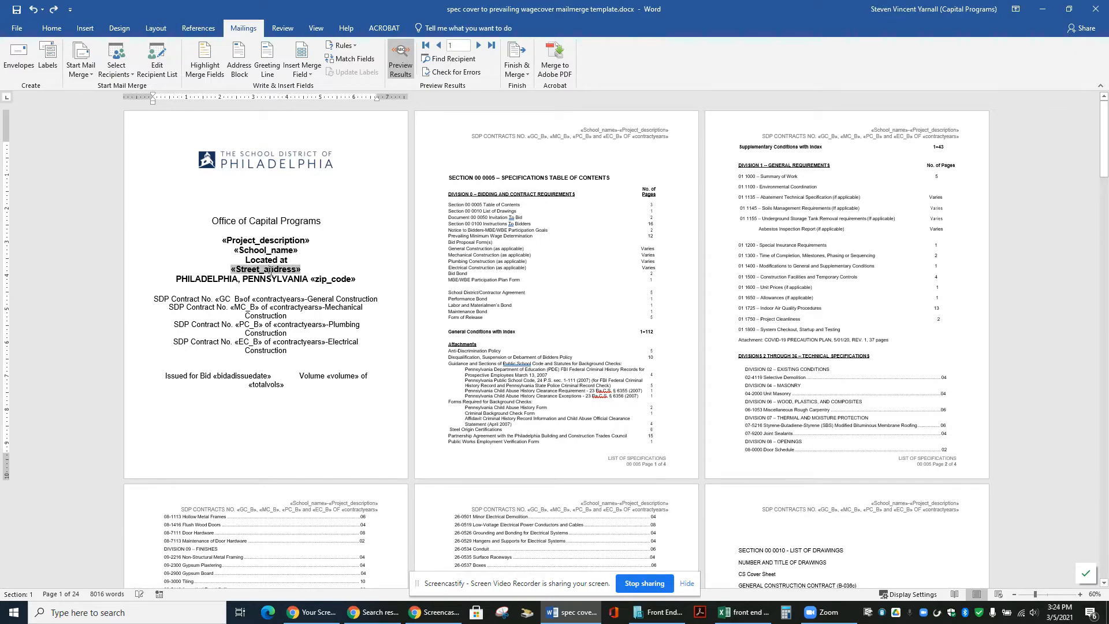
{"action": "left_click", "coordinate": [227, 299]}
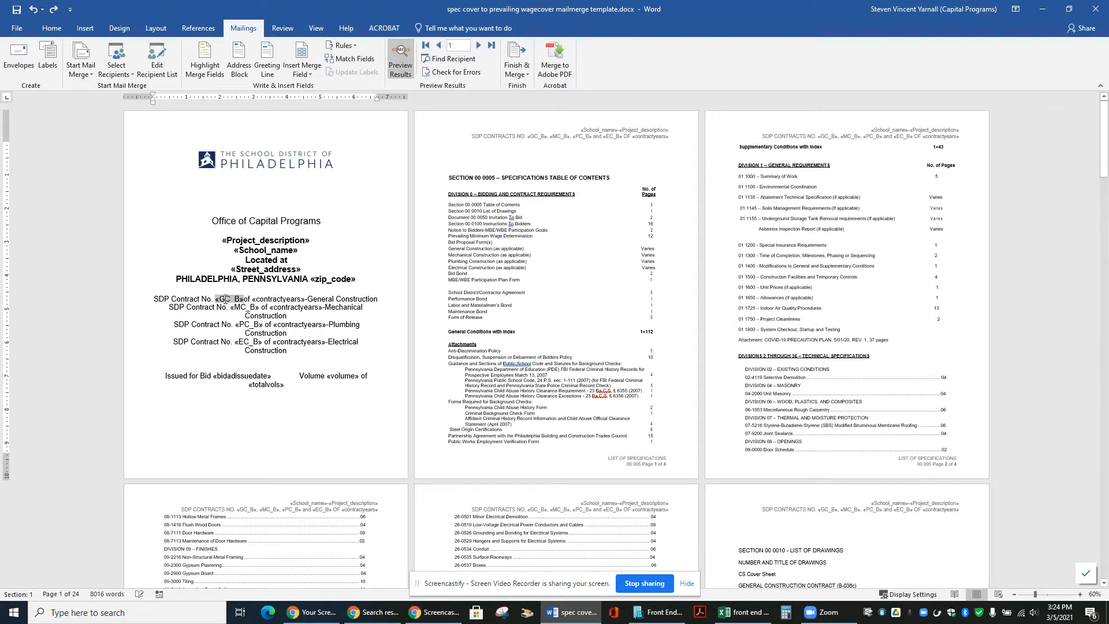
{"action": "left_click", "coordinate": [242, 307]}
Step: Switch to the Excel workbook front end assembly data.xlsx and arrange it side by side with the Word template
{"action": "left_click", "coordinate": [744, 612]}
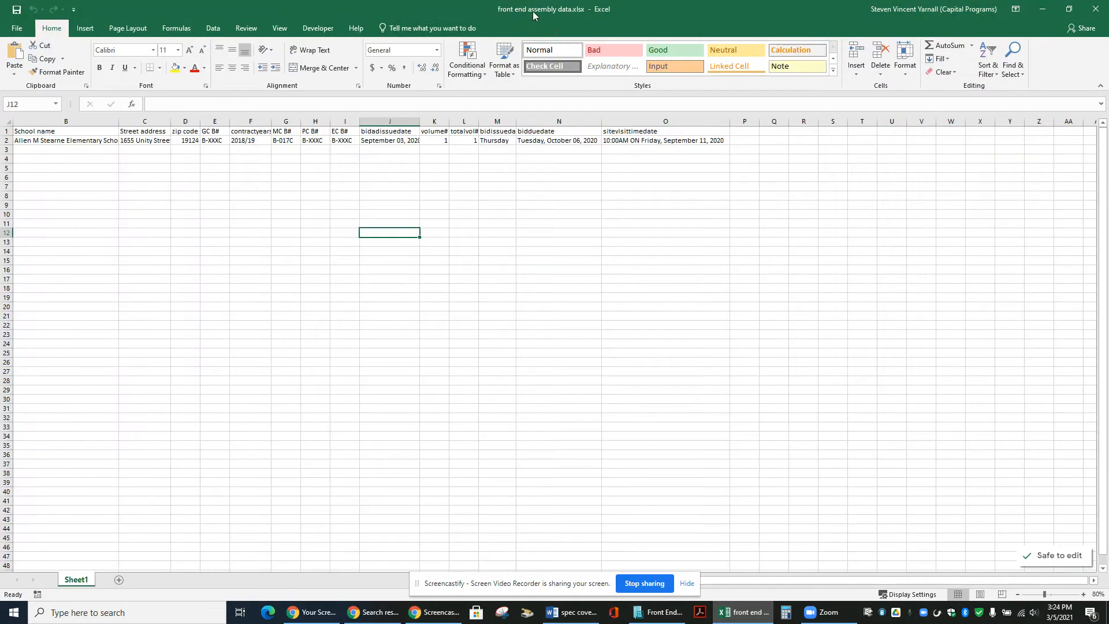
{"action": "left_click_drag", "start_coordinate": [534, 15], "coordinate": [1108, 156]}
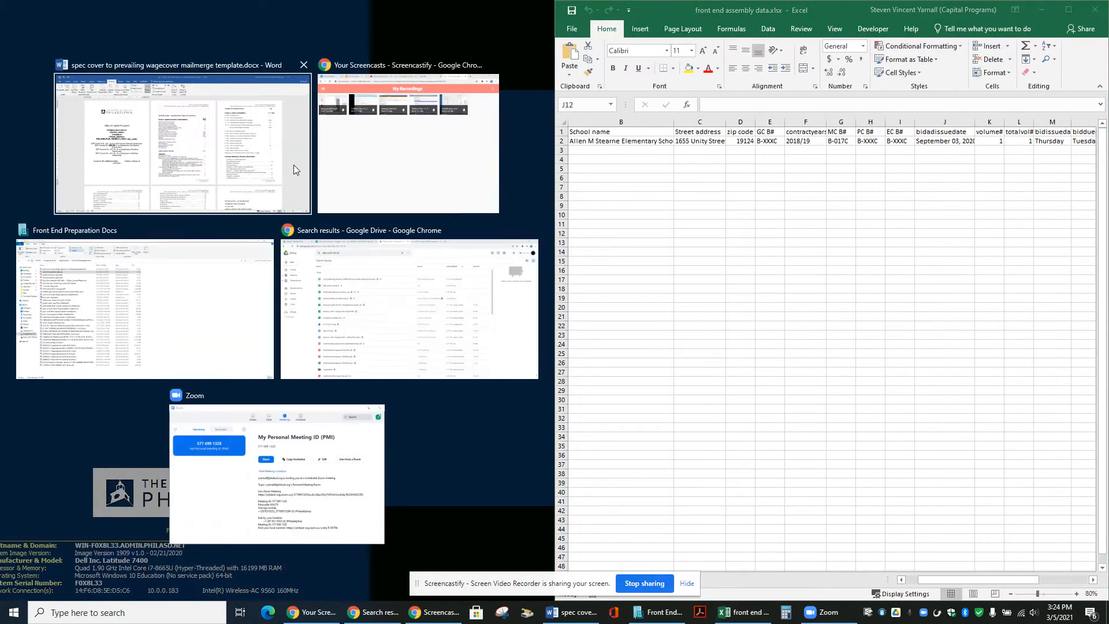
{"action": "left_click", "coordinate": [265, 165]}
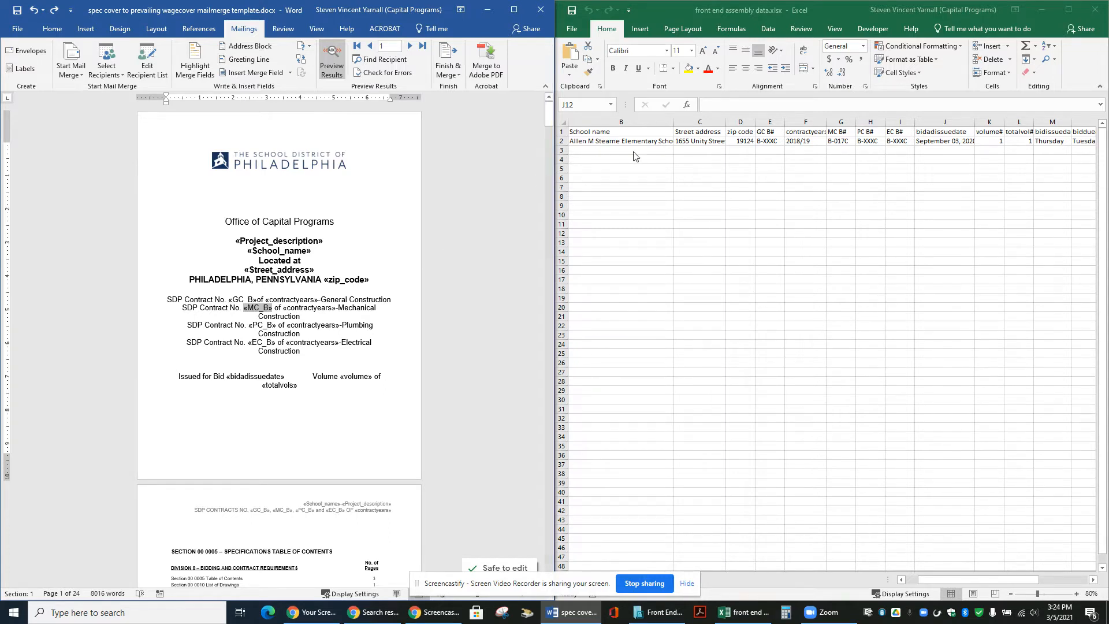
Step: Compare the School name, Street address and zip code column headings with the matching merge fields on the cover page
{"action": "left_click", "coordinate": [621, 132]}
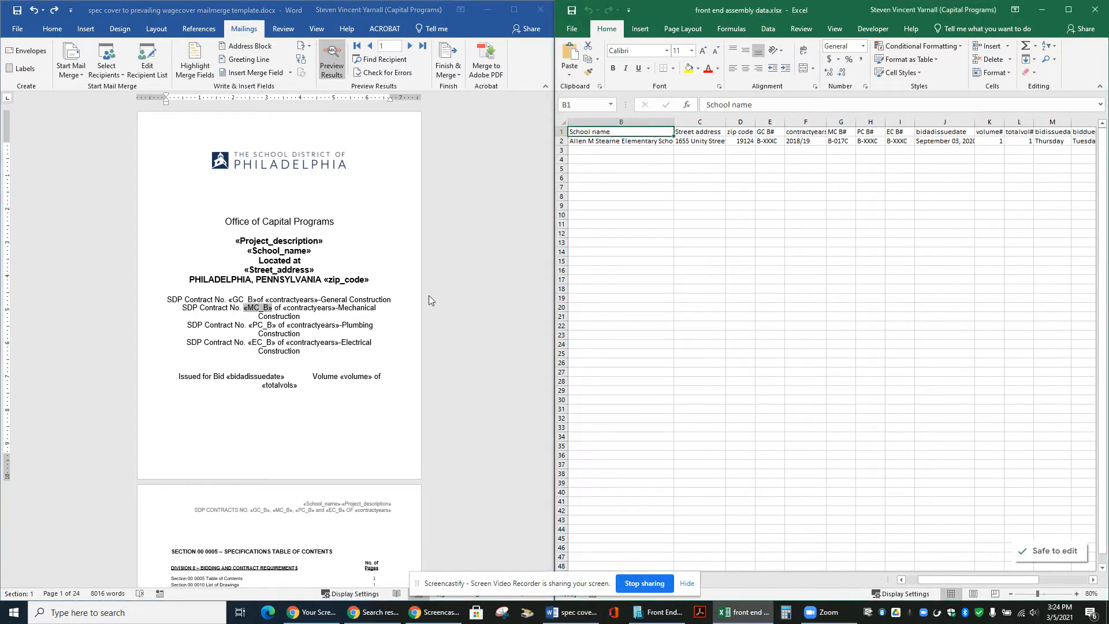
{"action": "left_click", "coordinate": [288, 250]}
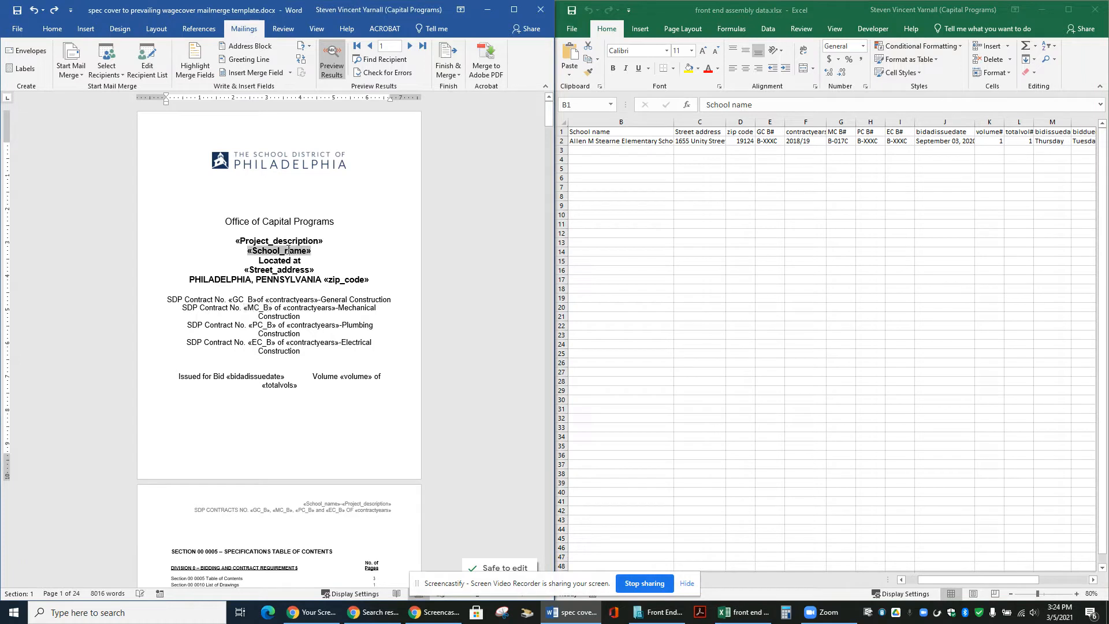
{"action": "left_click", "coordinate": [701, 133]}
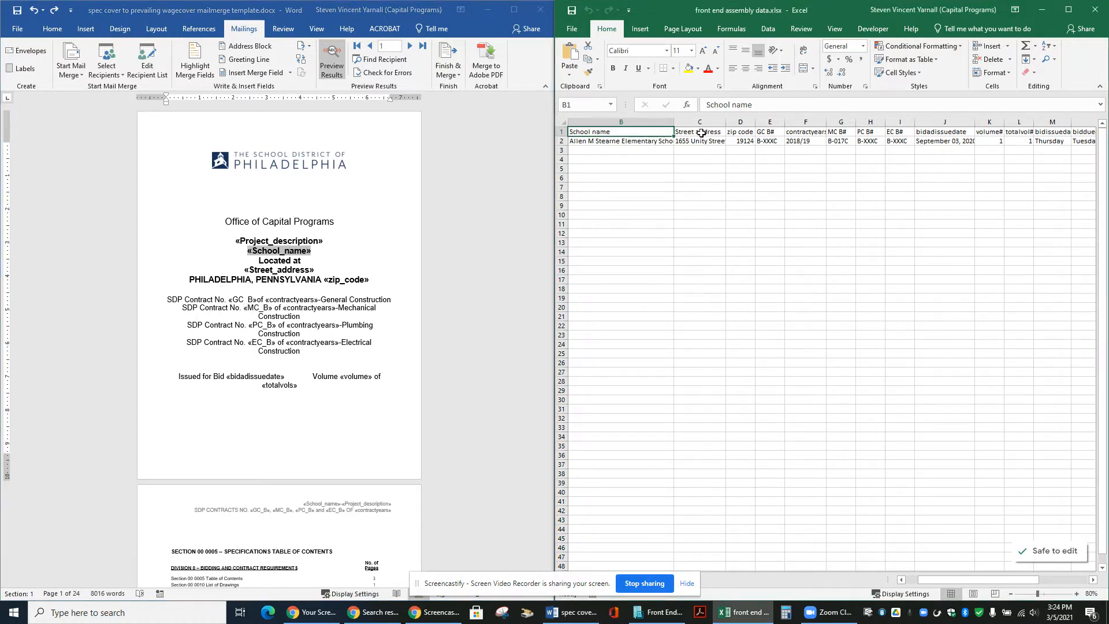
{"action": "left_click", "coordinate": [292, 277]}
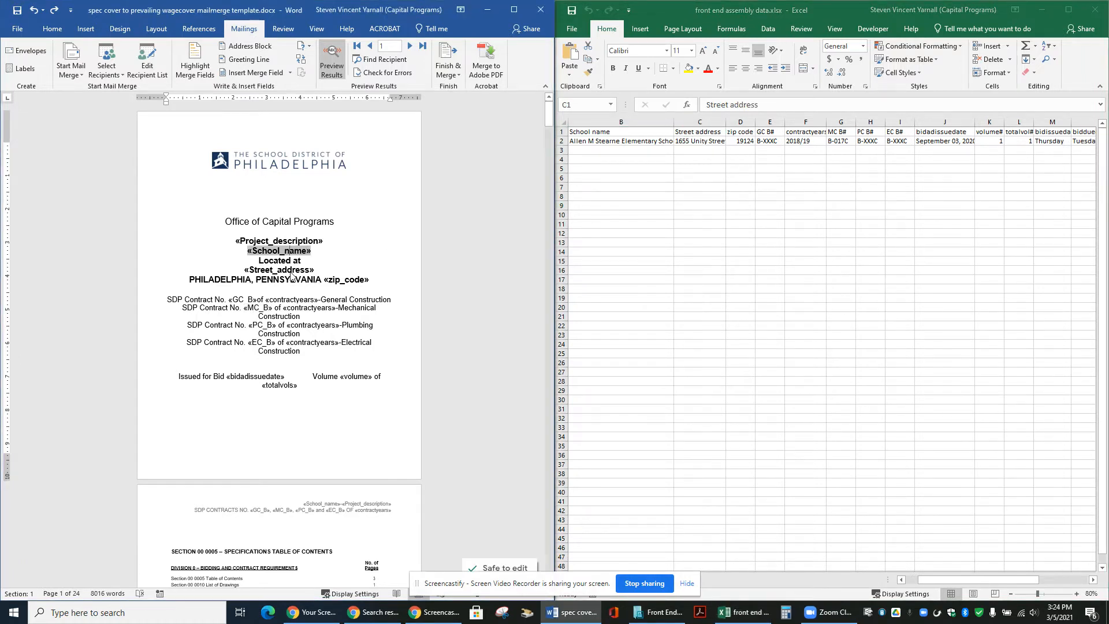
{"action": "left_click", "coordinate": [741, 132]}
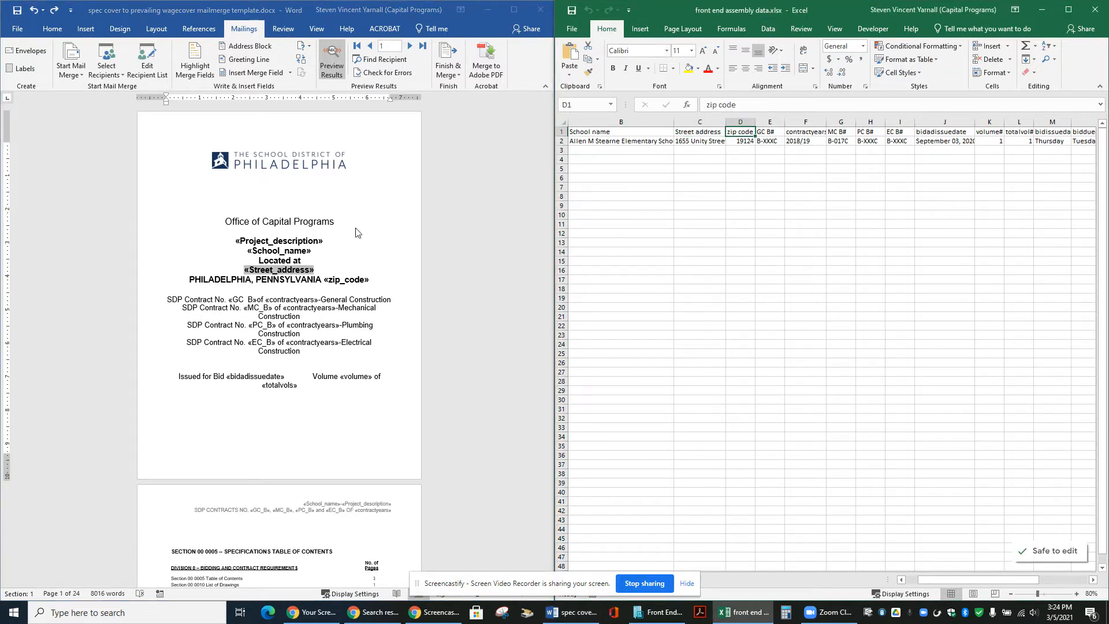
{"action": "left_click", "coordinate": [349, 282]}
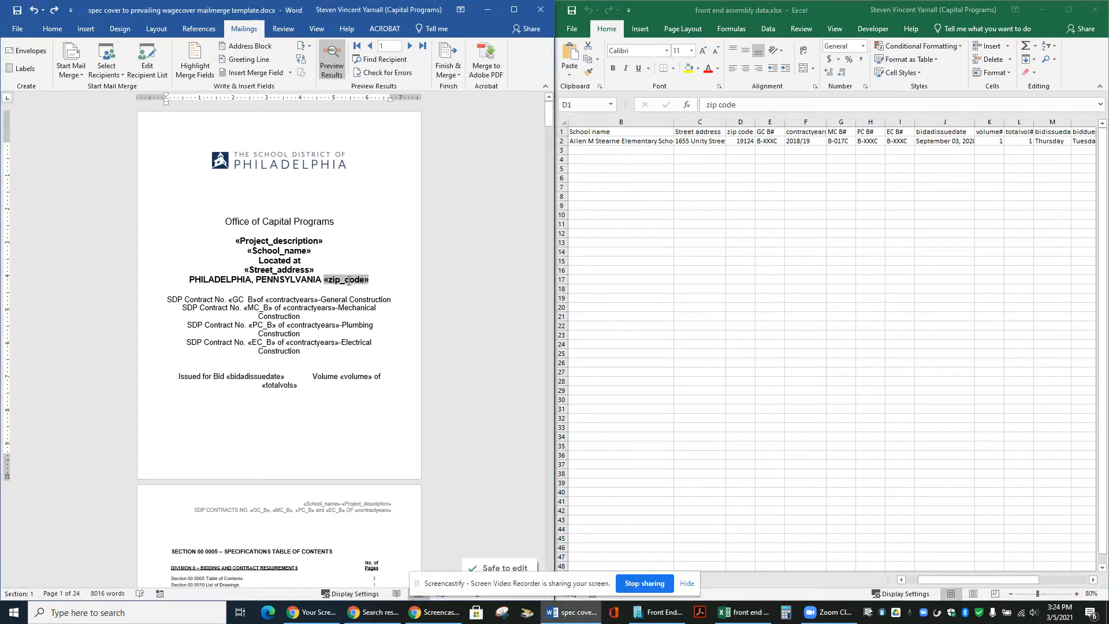
Step: Examine the data sheet's heading row through to sitevisittimedate and back to the Project description heading
{"action": "left_click", "coordinate": [801, 195]}
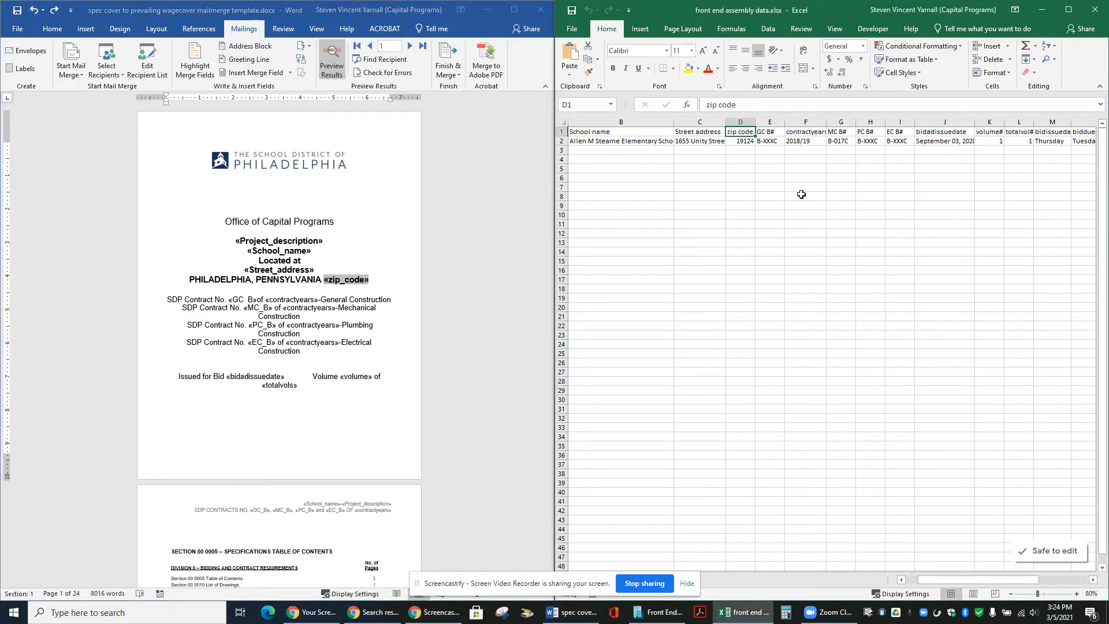
{"action": "key", "text": "Right"}
{"action": "key", "text": "Right"}
{"action": "key", "text": "Right"}
{"action": "key", "text": "Right"}
{"action": "key", "text": "Right"}
{"action": "key", "text": "Right"}
{"action": "key", "text": "Right"}
{"action": "key", "text": "Right"}
{"action": "key", "text": "Right"}
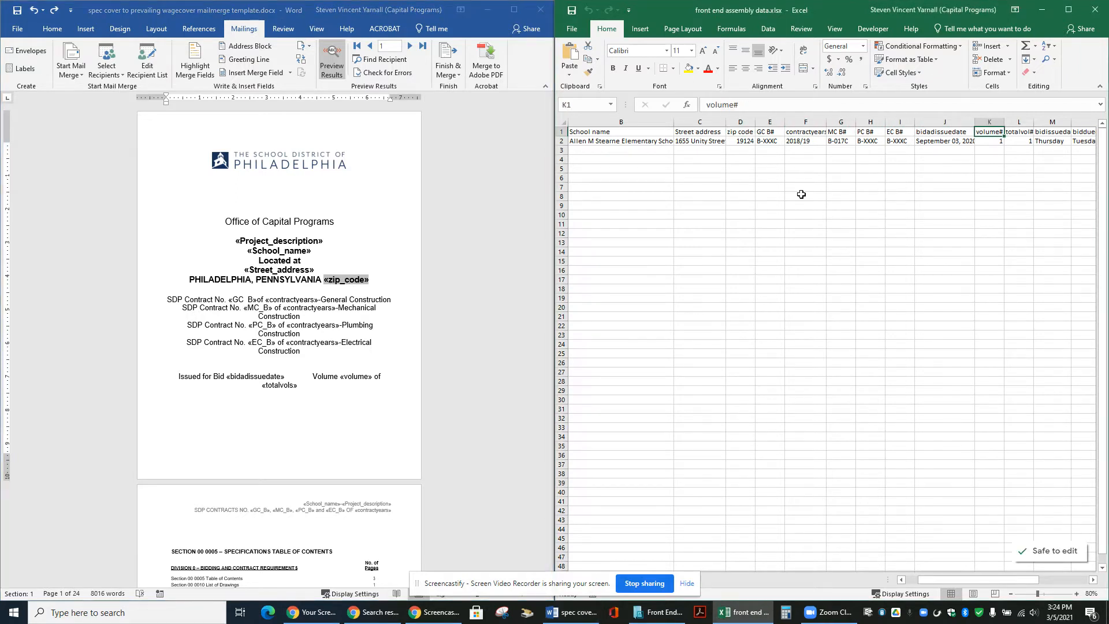
{"action": "key", "text": "Right"}
{"action": "key", "text": "Right"}
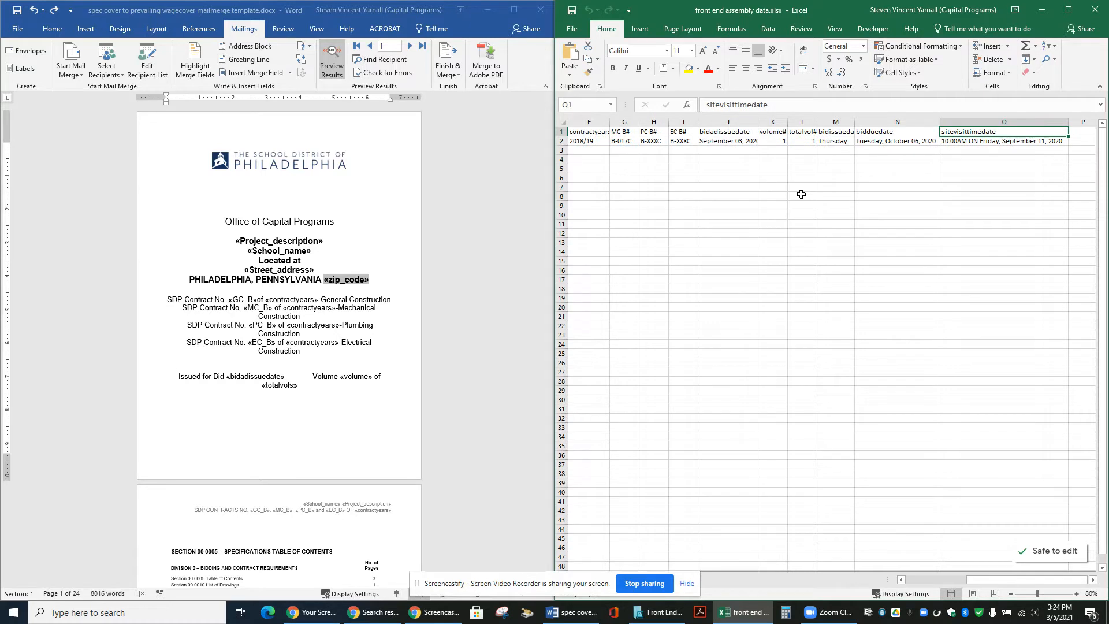
{"action": "key", "text": "Right"}
{"action": "key", "text": "Left"}
{"action": "key", "text": "Left"}
{"action": "key", "text": "Left"}
{"action": "key", "text": "Left"}
{"action": "key", "text": "Left"}
{"action": "key", "text": "Left"}
{"action": "key", "text": "Left"}
{"action": "key", "text": "Left"}
{"action": "key", "text": "Left"}
{"action": "key", "text": "Left"}
{"action": "key", "text": "Left"}
{"action": "key", "text": "Left"}
{"action": "key", "text": "Left"}
{"action": "key", "text": "Left"}
{"action": "key", "text": "Left"}
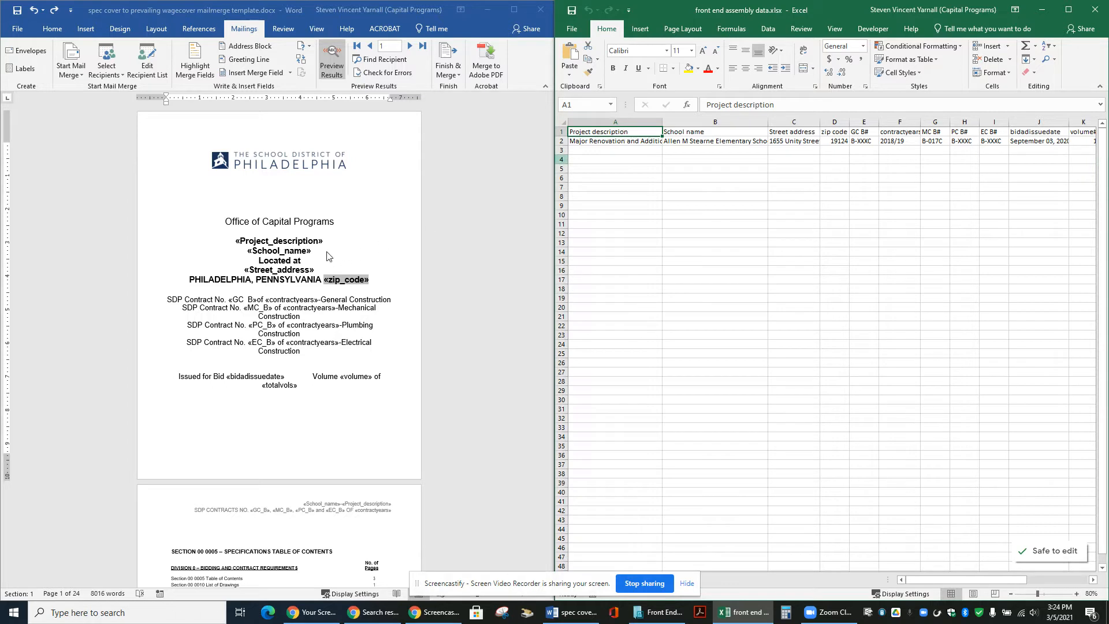
Step: Examine the cover page's project description, school name, address, zip code, GC_B, MC_B and contractyears merge fields
{"action": "left_click", "coordinate": [297, 241]}
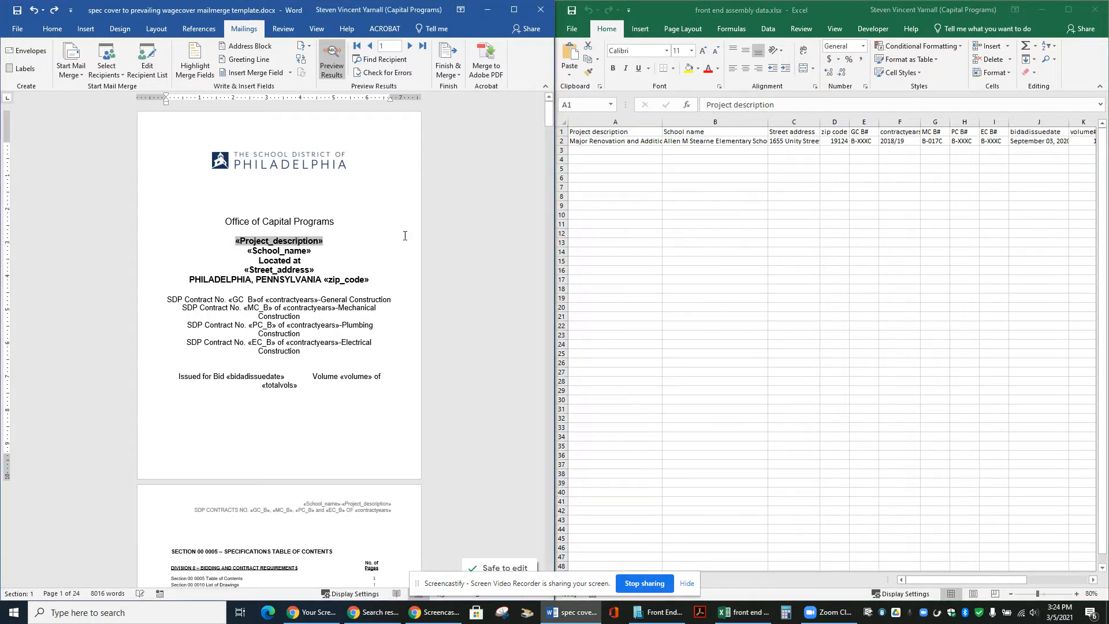
{"action": "left_click", "coordinate": [463, 237]}
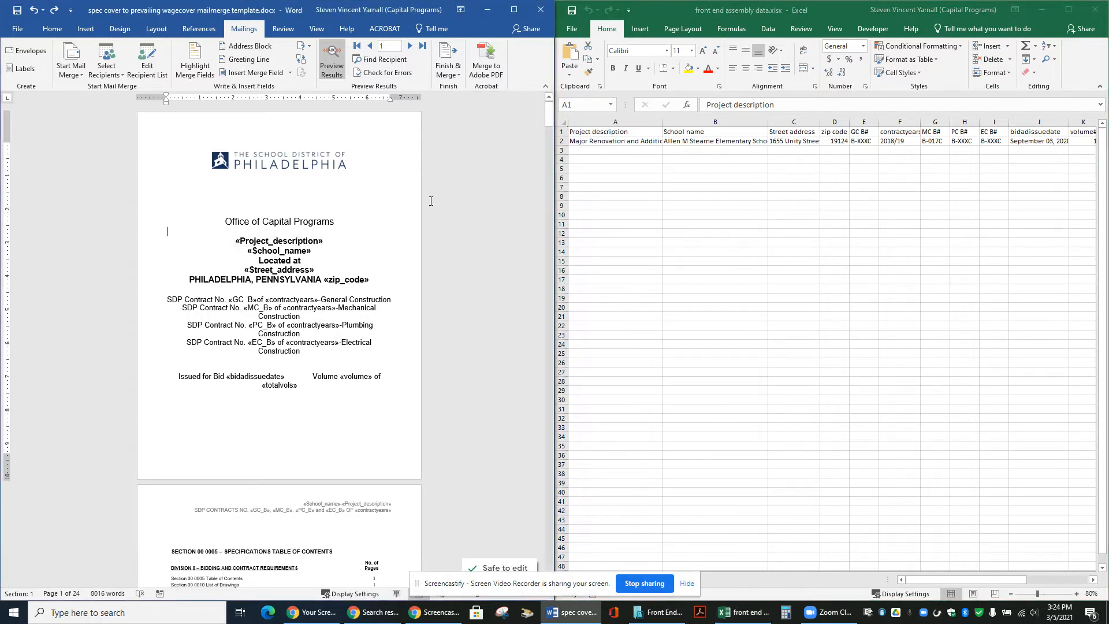
{"action": "left_click", "coordinate": [257, 242]}
{"action": "left_click", "coordinate": [275, 252]}
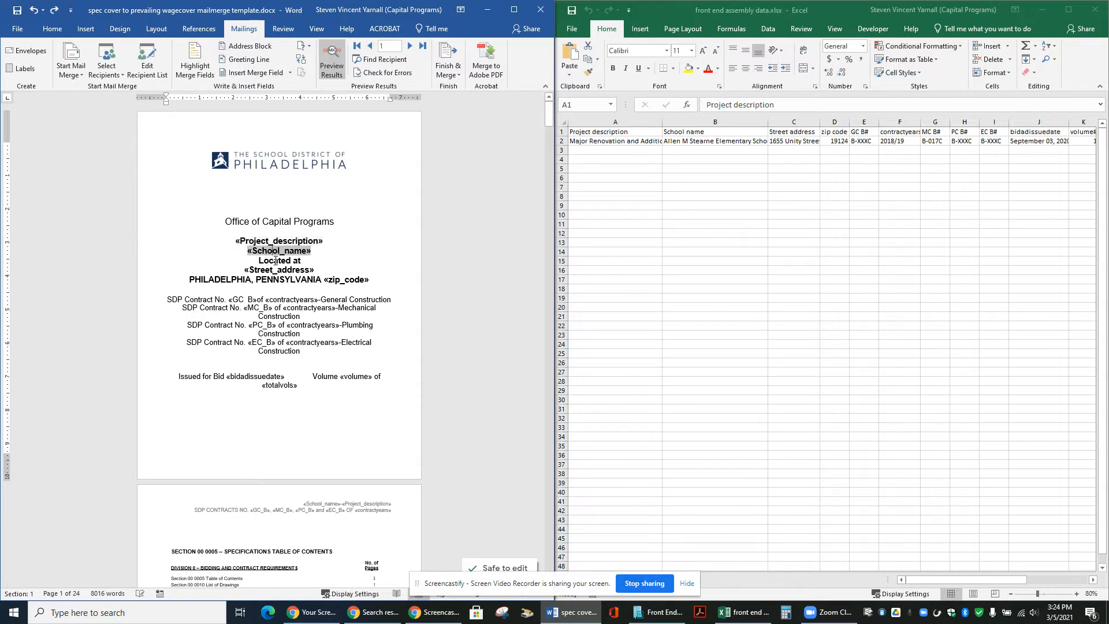
{"action": "left_click", "coordinate": [266, 271]}
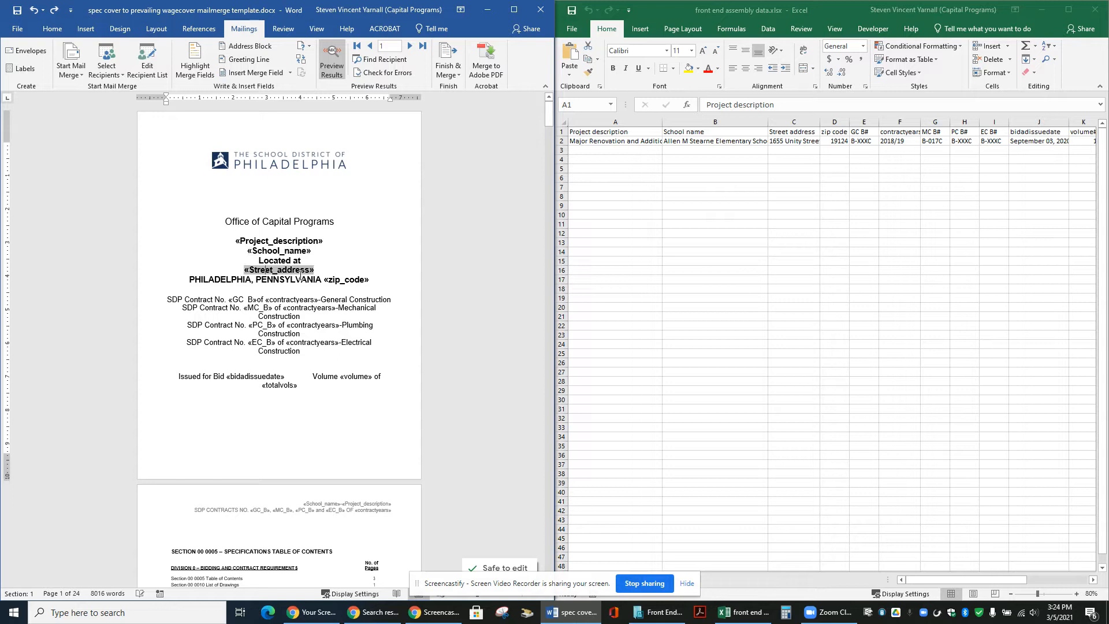
{"action": "left_click", "coordinate": [349, 281]}
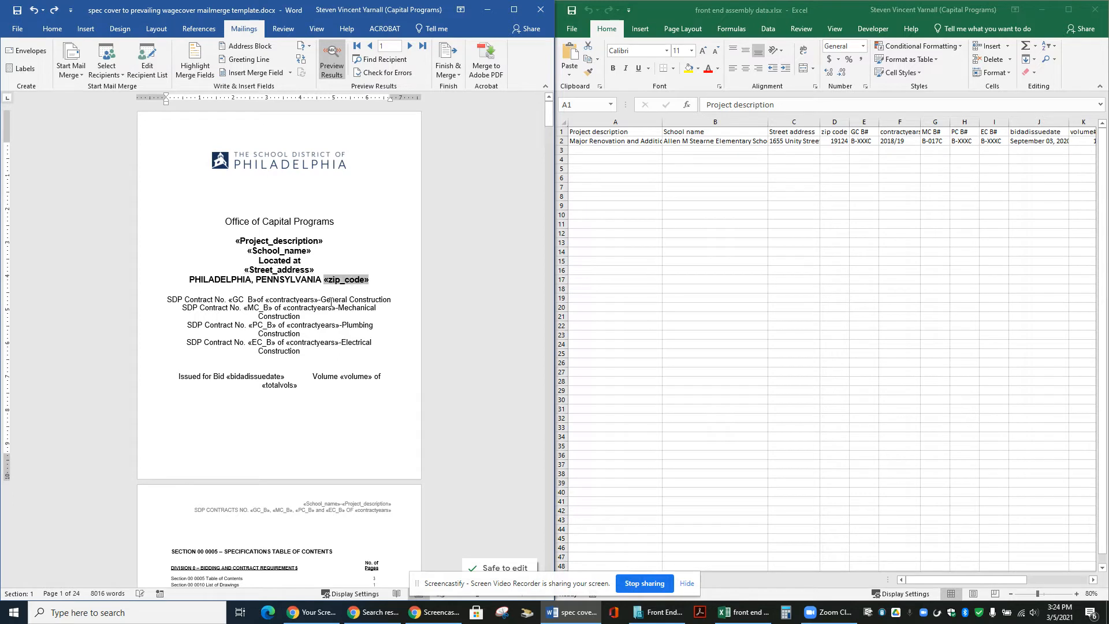
{"action": "left_click", "coordinate": [237, 301]}
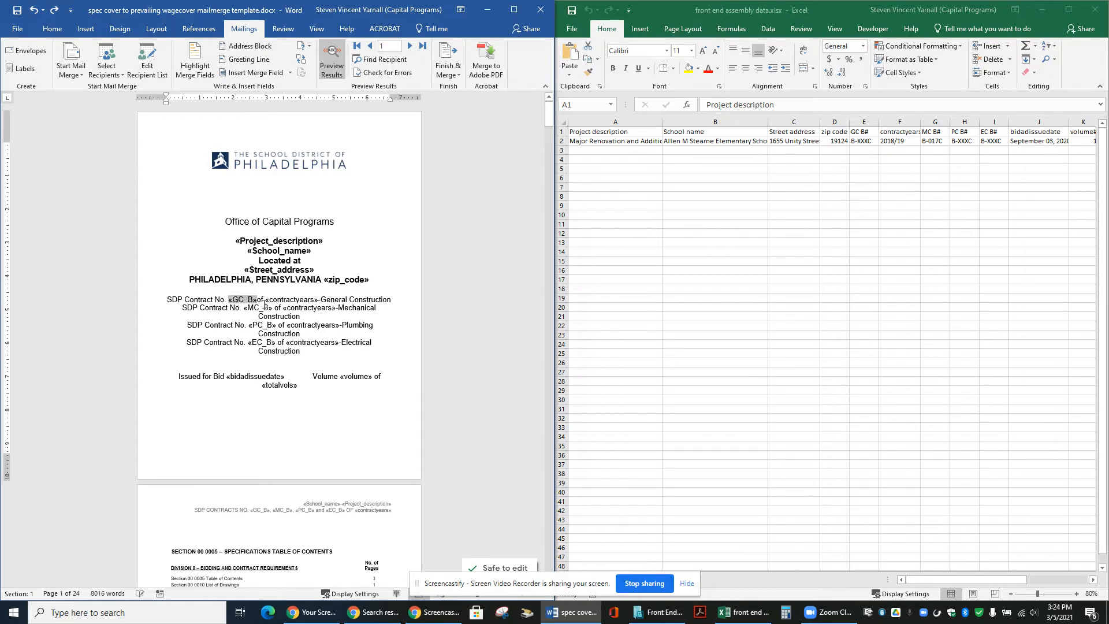
{"action": "left_click", "coordinate": [256, 308]}
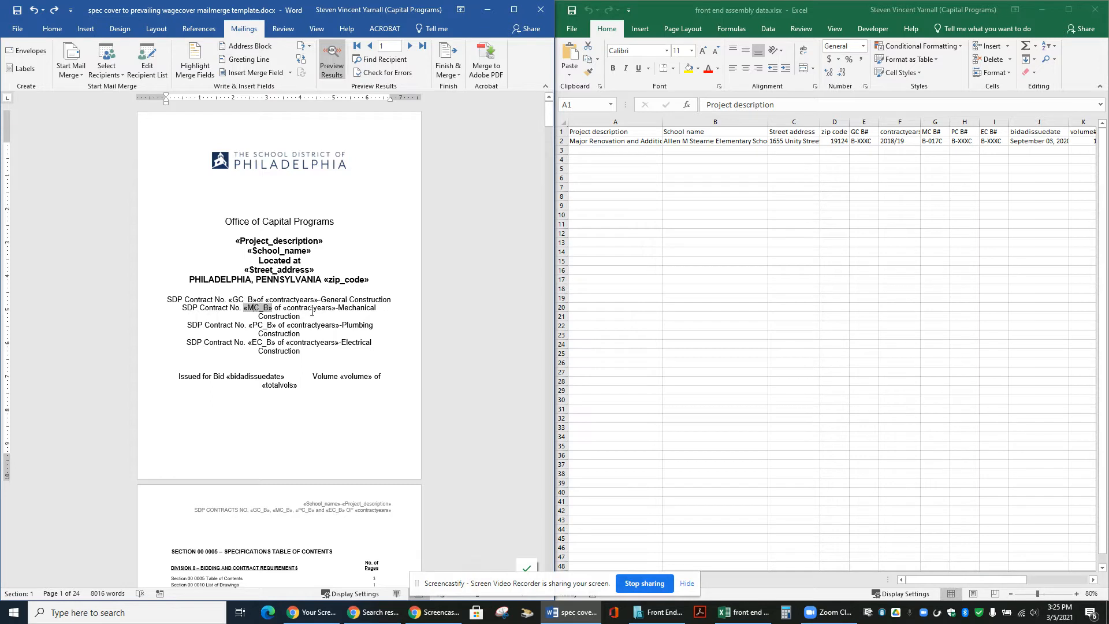
{"action": "left_click", "coordinate": [312, 309]}
{"action": "left_click", "coordinate": [291, 301]}
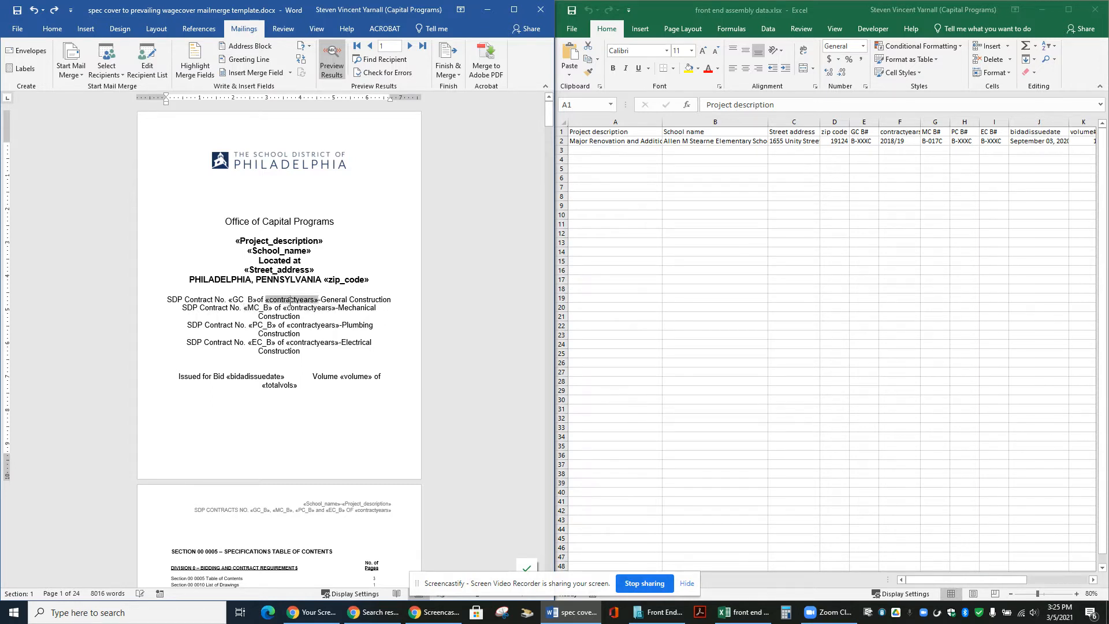
Step: Examine the project values in row 2 of the data sheet across all columns, returning to the first cell
{"action": "left_click", "coordinate": [615, 142]}
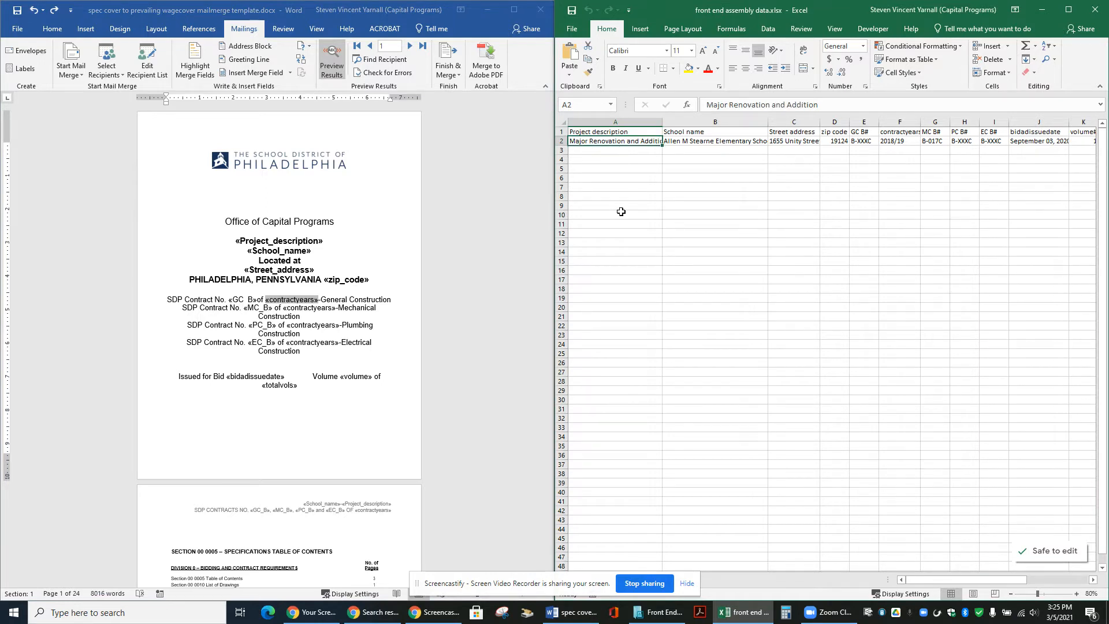
{"action": "key", "text": "Right"}
{"action": "key", "text": "Right"}
{"action": "key", "text": "Right"}
{"action": "key", "text": "Right"}
{"action": "key", "text": "Right"}
{"action": "key", "text": "Right"}
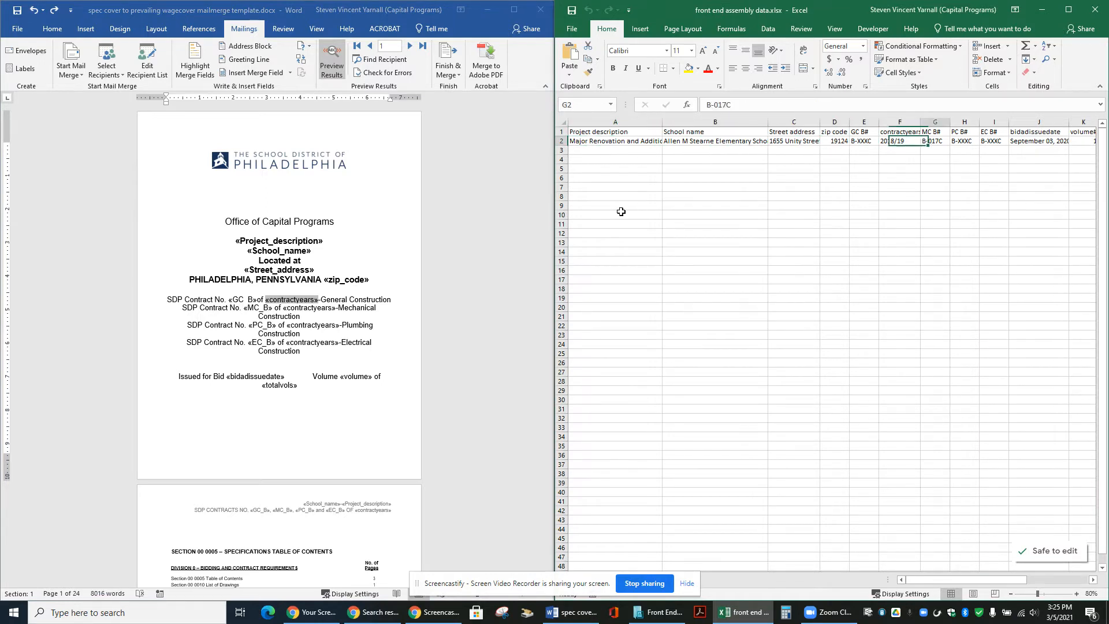
{"action": "key", "text": "Right"}
{"action": "key", "text": "Right"}
{"action": "key", "text": "Right"}
{"action": "key", "text": "Right"}
{"action": "key", "text": "Right"}
{"action": "key", "text": "Right"}
{"action": "key", "text": "Right"}
{"action": "key", "text": "Right"}
{"action": "key", "text": "Right"}
{"action": "key", "text": "Right"}
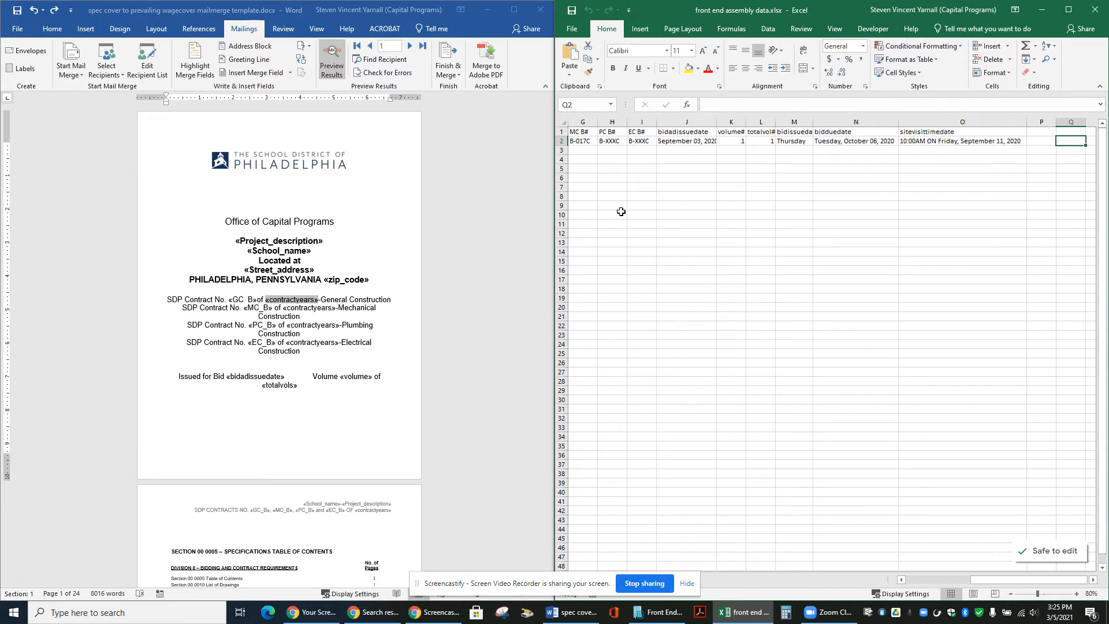
{"action": "key", "text": "Left"}
{"action": "key", "text": "Left"}
{"action": "key", "text": "Left"}
{"action": "key", "text": "Left"}
{"action": "key", "text": "Left"}
{"action": "key", "text": "Left"}
{"action": "key", "text": "Left"}
{"action": "key", "text": "Left"}
{"action": "key", "text": "Left"}
{"action": "key", "text": "Left"}
{"action": "key", "text": "Left"}
{"action": "key", "text": "Left"}
{"action": "key", "text": "Left"}
{"action": "key", "text": "Left"}
{"action": "key", "text": "Left"}
{"action": "key", "text": "Left"}
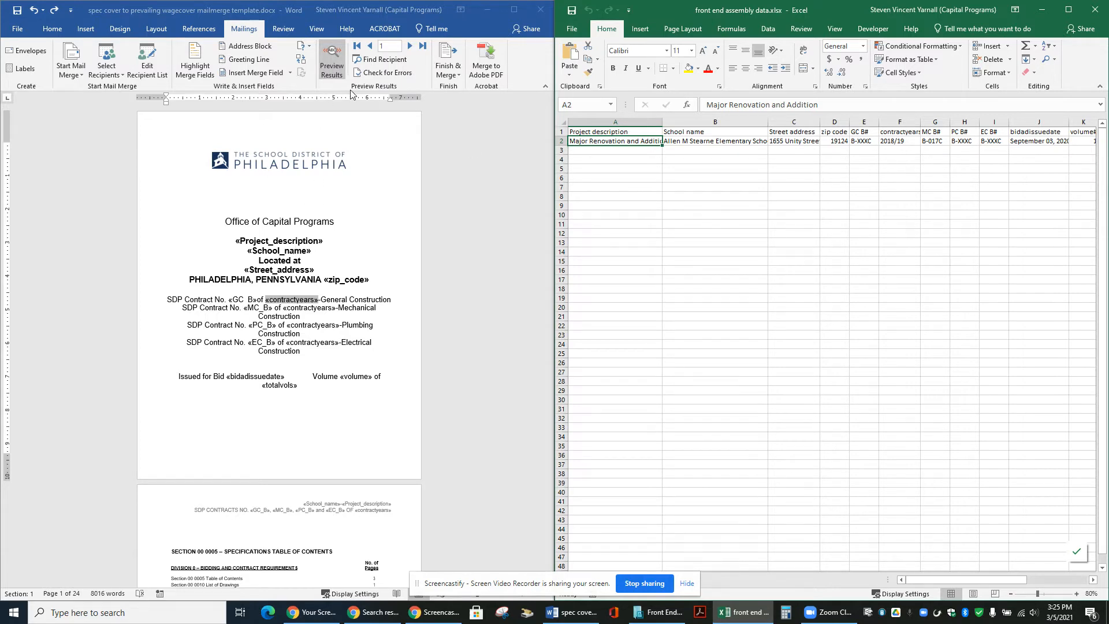
Step: Return to the Word mail merge template and maximize its window
{"action": "left_click", "coordinate": [333, 67]}
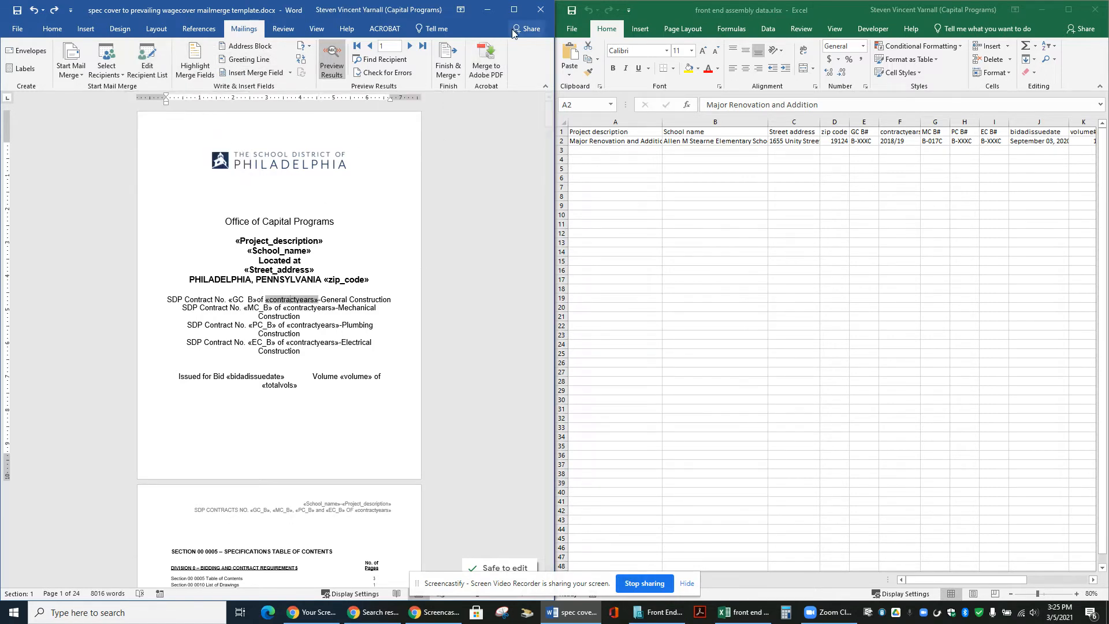
{"action": "left_click", "coordinate": [515, 10]}
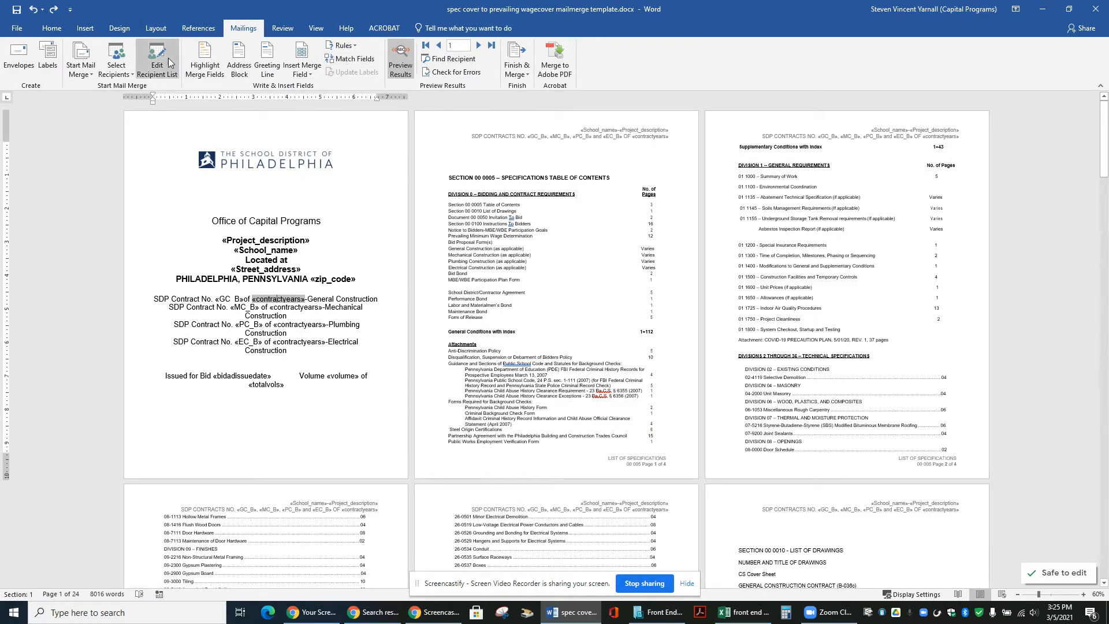
{"action": "left_click", "coordinate": [116, 65]}
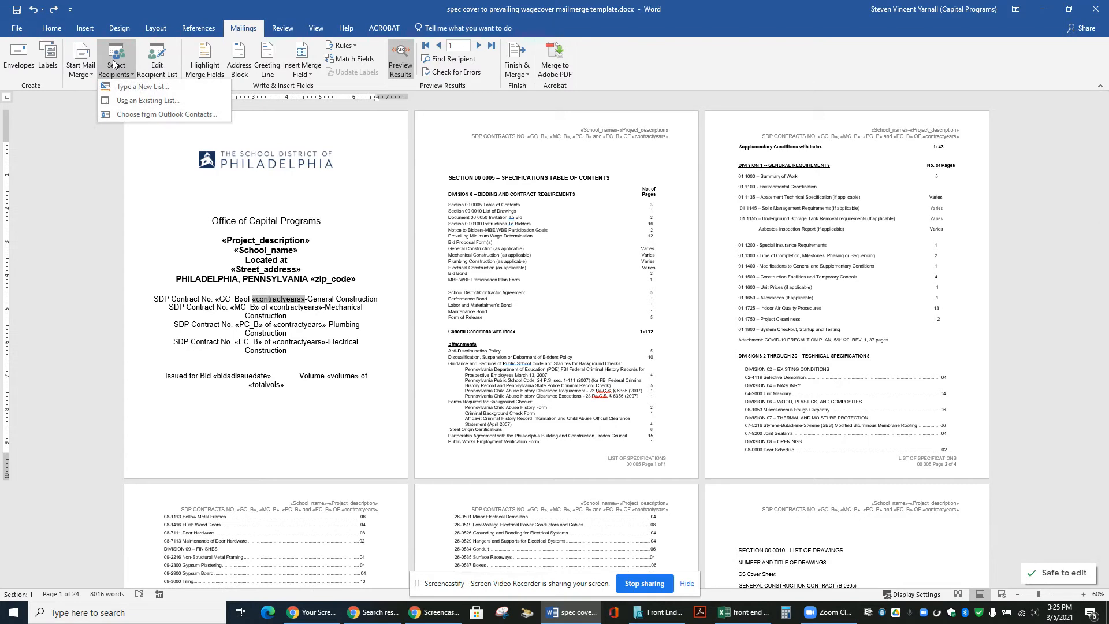
{"action": "left_click", "coordinate": [124, 100]}
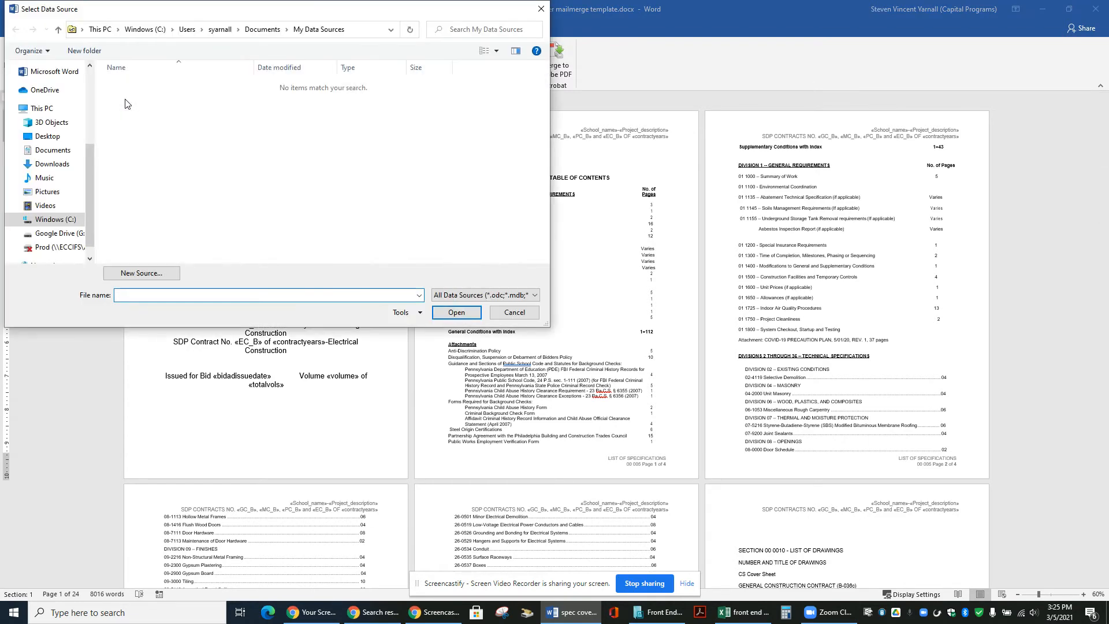
{"action": "left_click", "coordinate": [514, 312]}
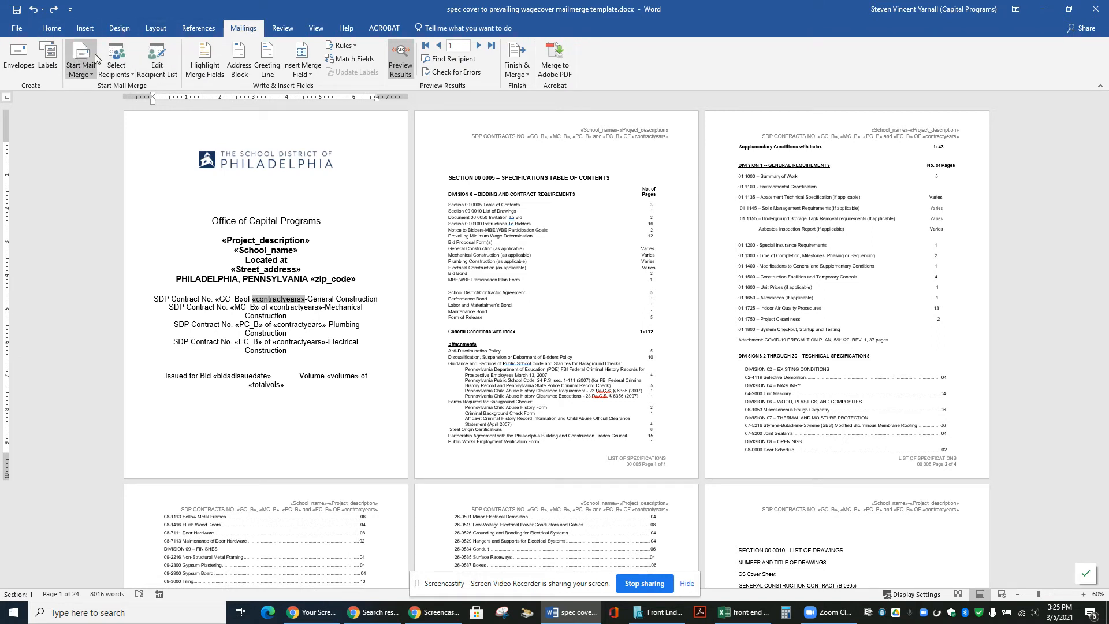
Step: Open front end assembly data.xlsx as the existing recipient list from Front End Preparation Docs in the Google Drive shared drives
{"action": "left_click", "coordinate": [118, 59]}
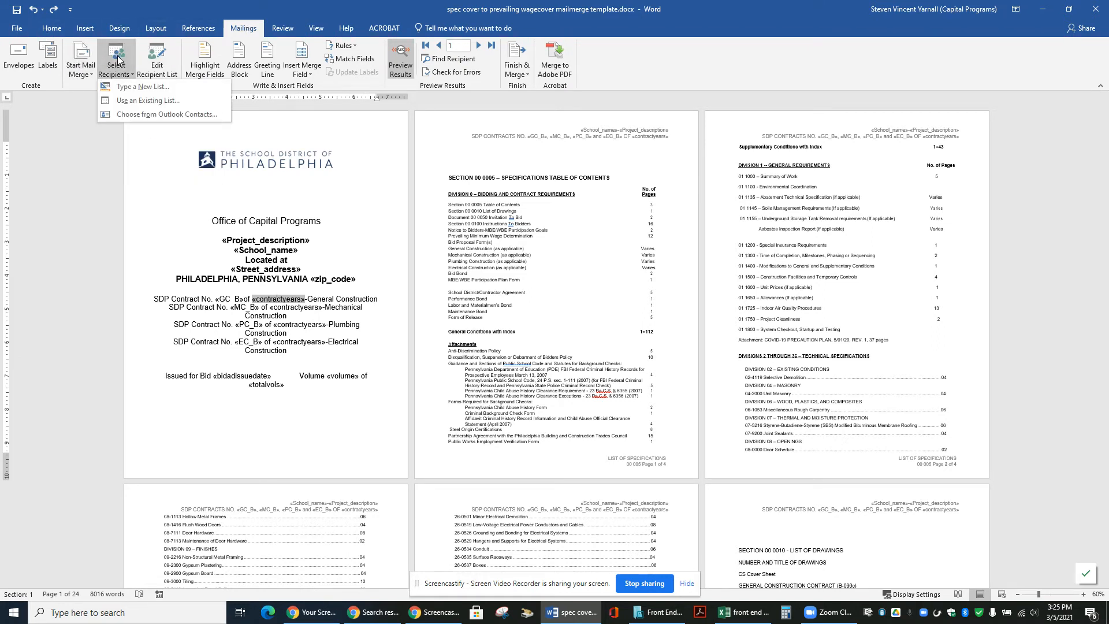
{"action": "left_click", "coordinate": [124, 101]}
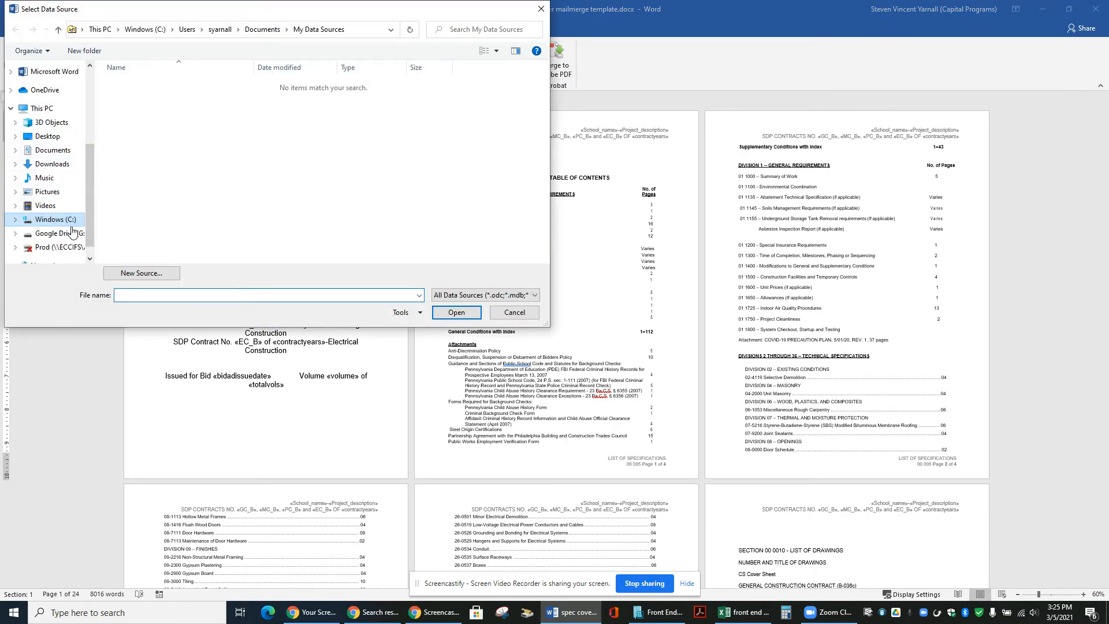
{"action": "left_click", "coordinate": [70, 233]}
{"action": "double_click", "coordinate": [136, 97]}
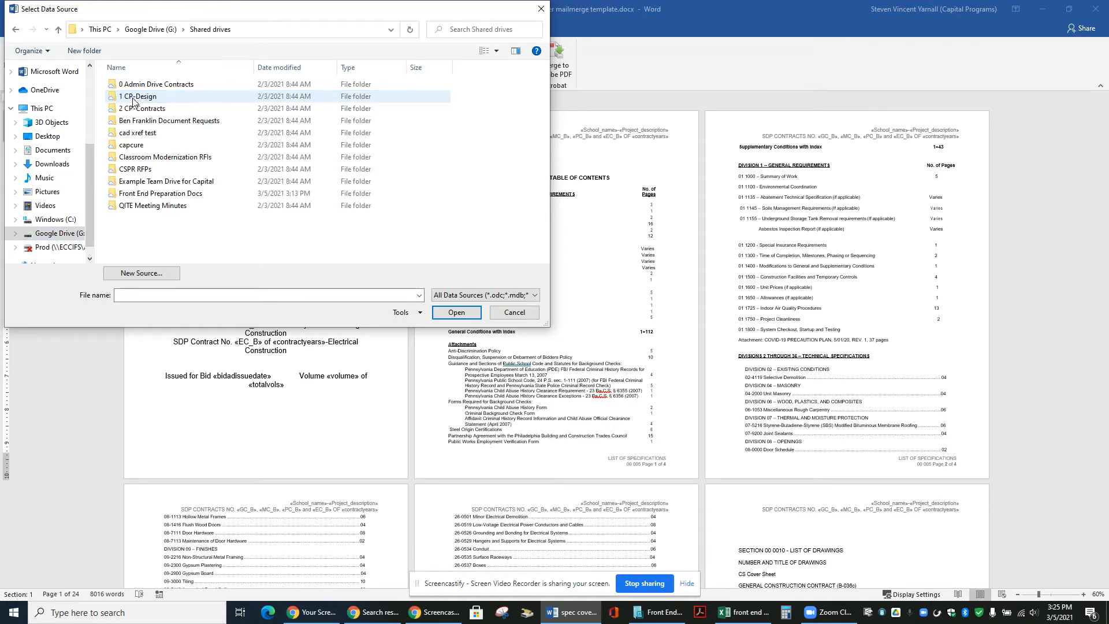
{"action": "double_click", "coordinate": [156, 195]}
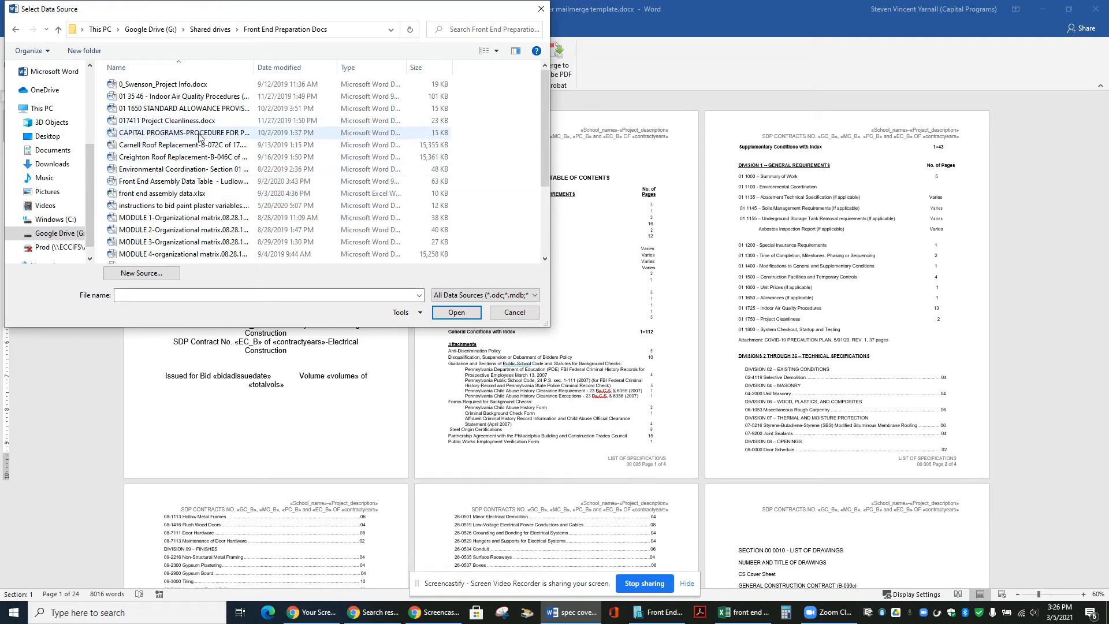
{"action": "left_click", "coordinate": [173, 195]}
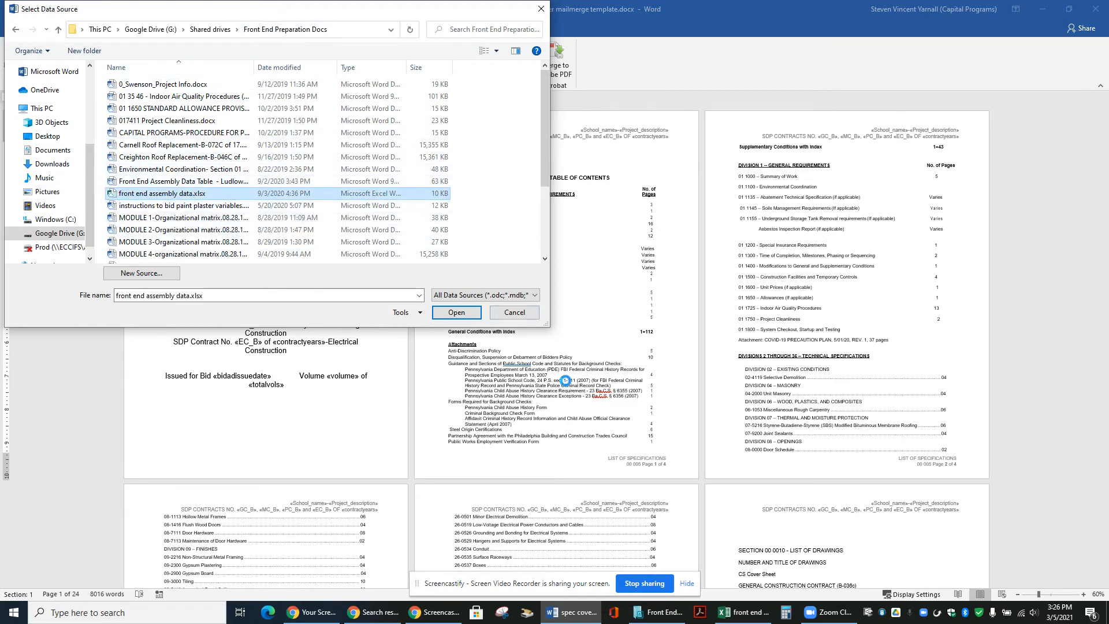
{"action": "left_click", "coordinate": [742, 614]}
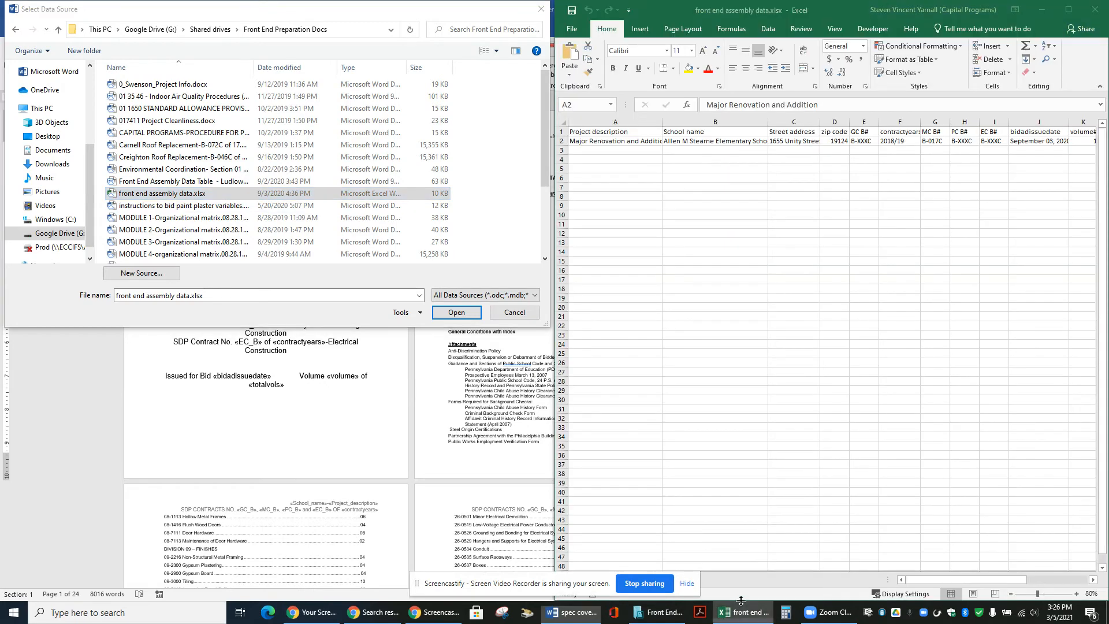
{"action": "left_click", "coordinate": [443, 313]}
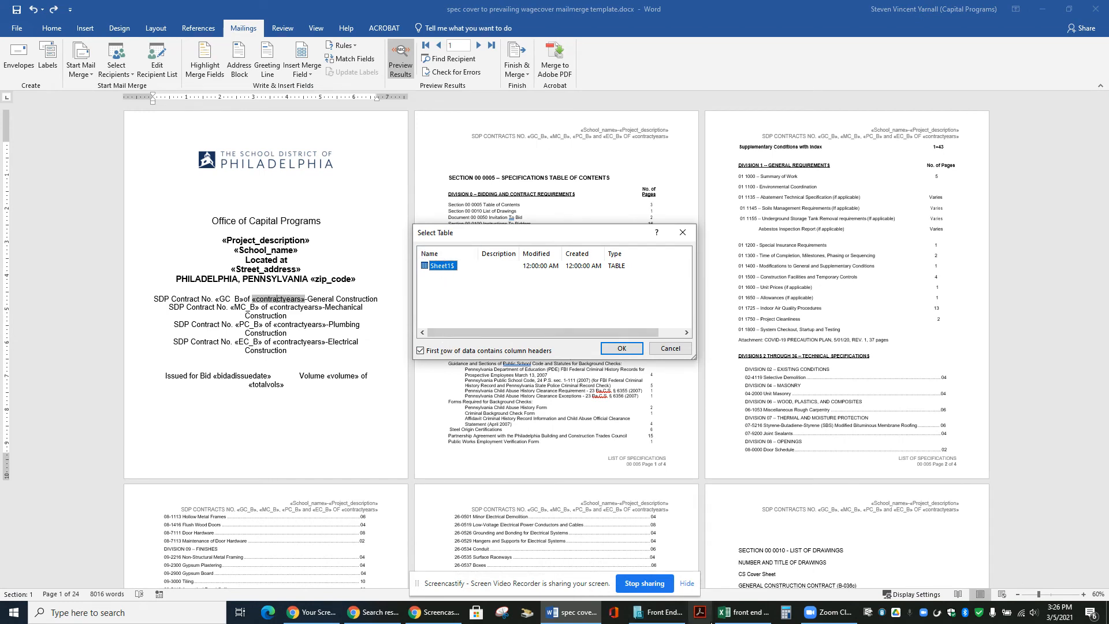
Step: Check the workbook's heading row, and link Sheet1$ as the merge table with its first row as column headers
{"action": "left_click", "coordinate": [744, 613]}
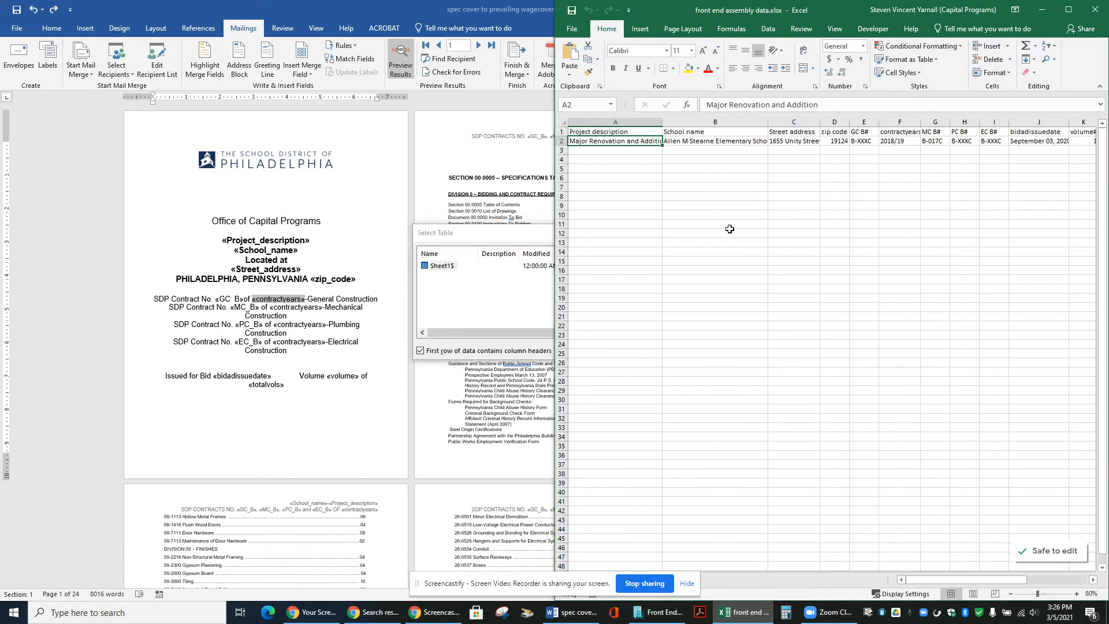
{"action": "left_click", "coordinate": [695, 131]}
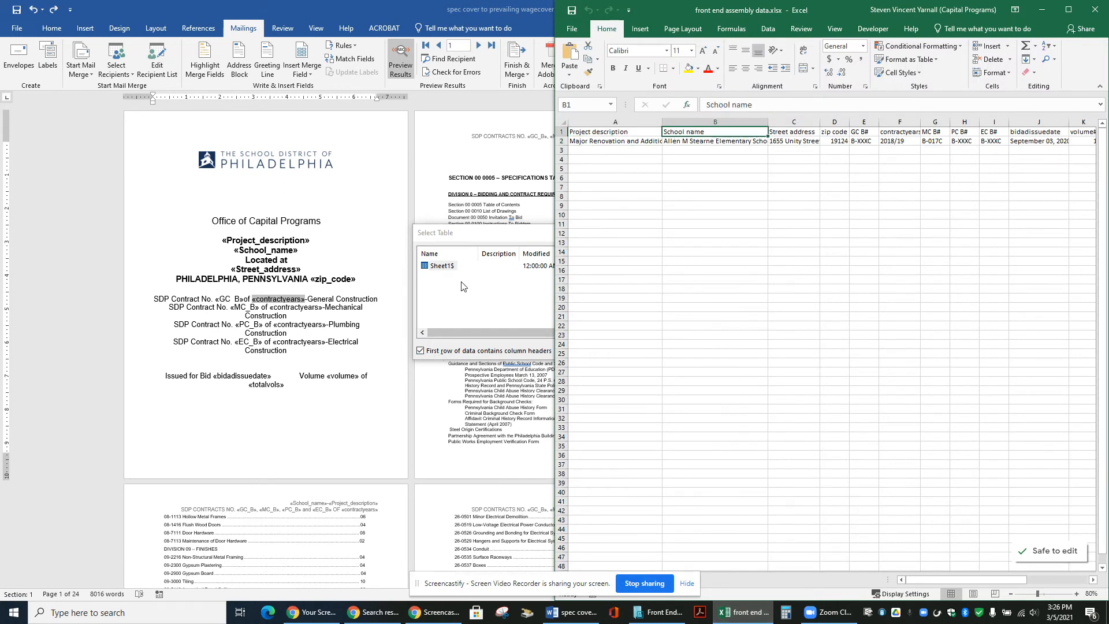
{"action": "left_click", "coordinate": [480, 291]}
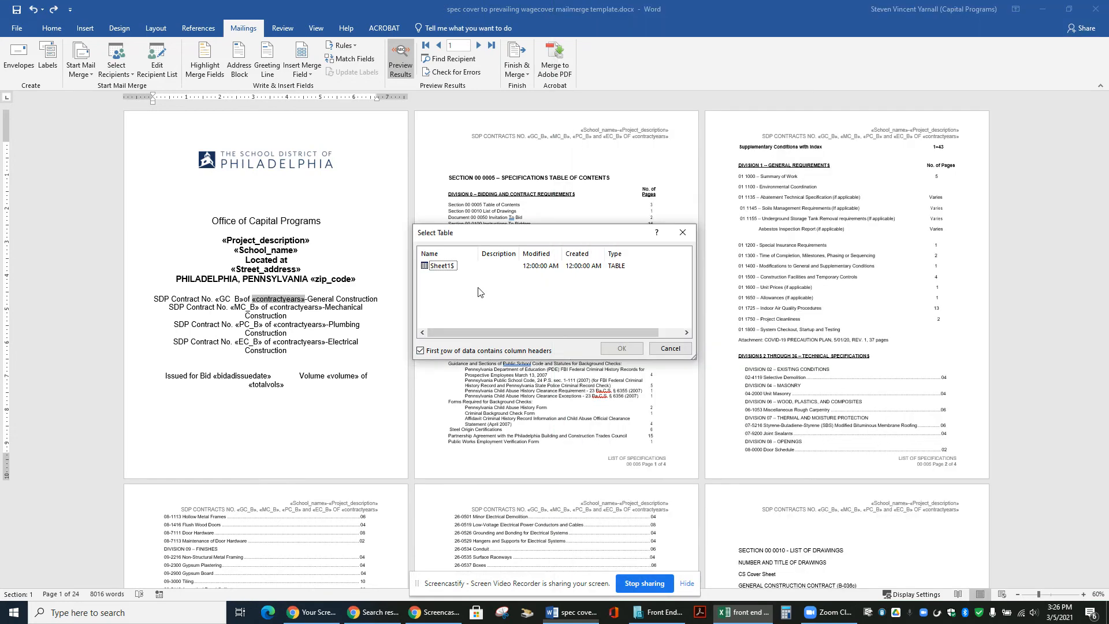
{"action": "left_click", "coordinate": [442, 265]}
{"action": "left_click", "coordinate": [617, 348]}
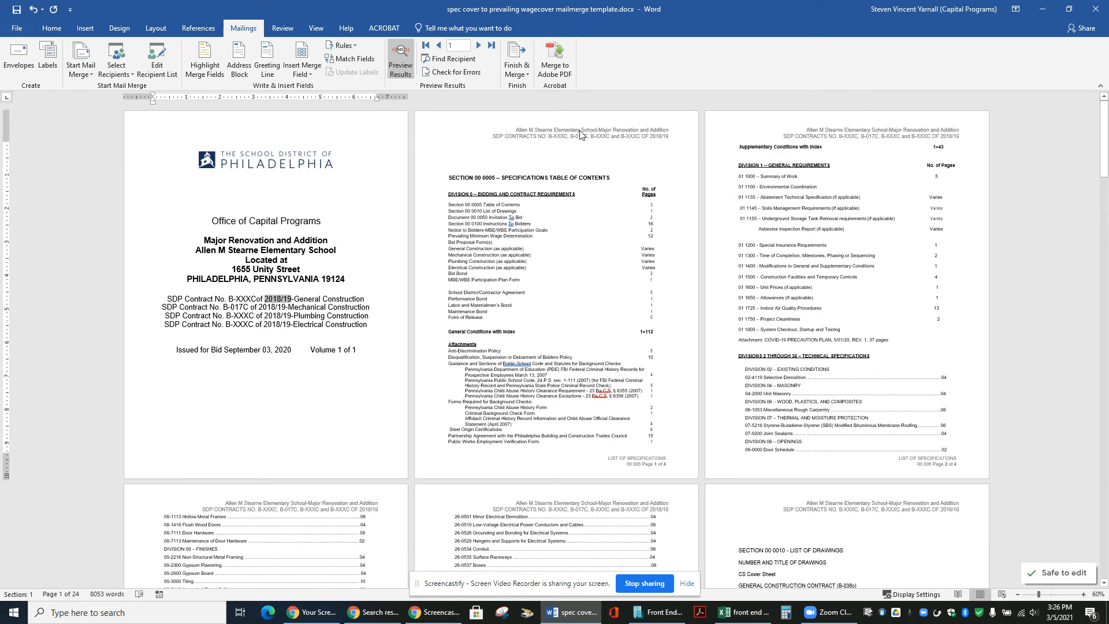
Step: Examine the merged general, plumbing and electrical contract numbers on the cover page, and switch the results preview off
{"action": "double_click", "coordinate": [231, 299]}
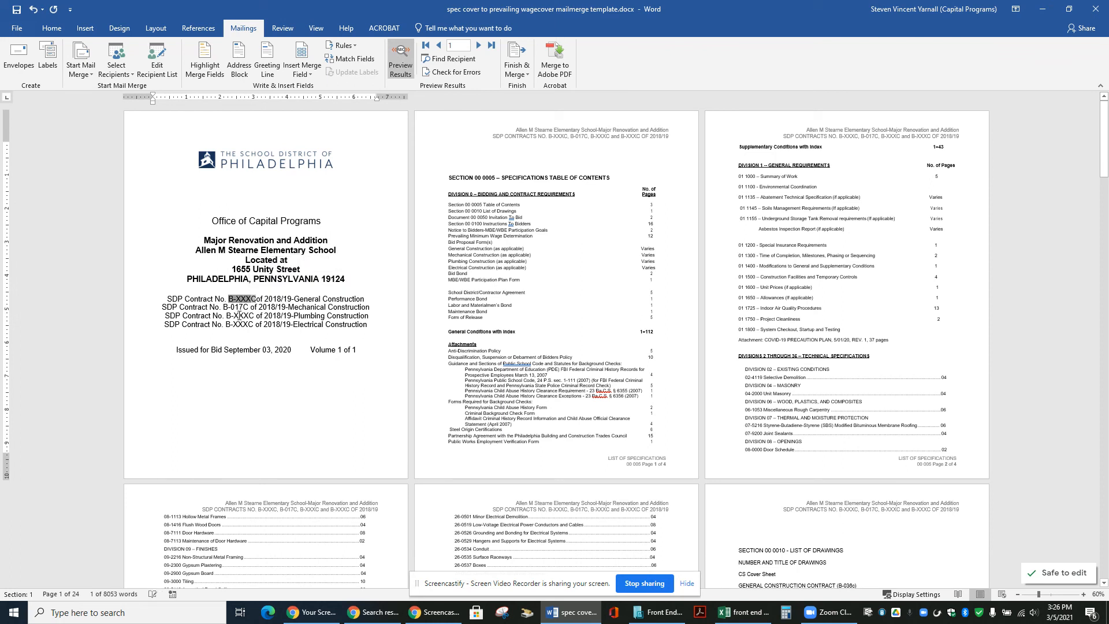
{"action": "double_click", "coordinate": [239, 315]}
{"action": "double_click", "coordinate": [238, 324]}
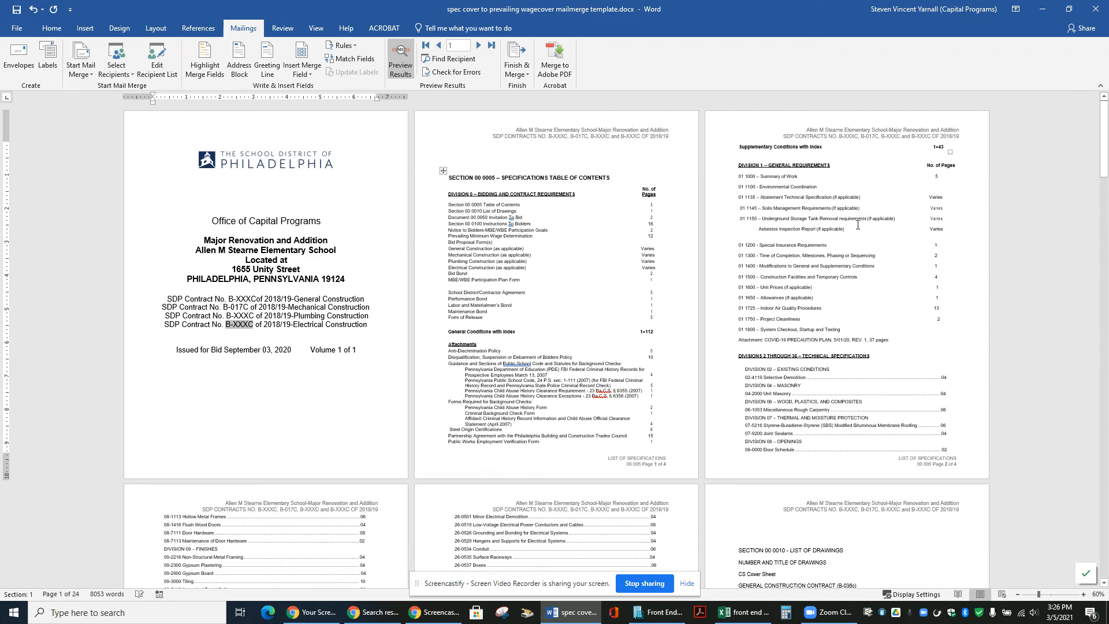
{"action": "scroll", "coordinate": [858, 225], "scroll_direction": "down", "scroll_amount": 3}
{"action": "scroll", "coordinate": [850, 223], "scroll_direction": "up", "scroll_amount": 3}
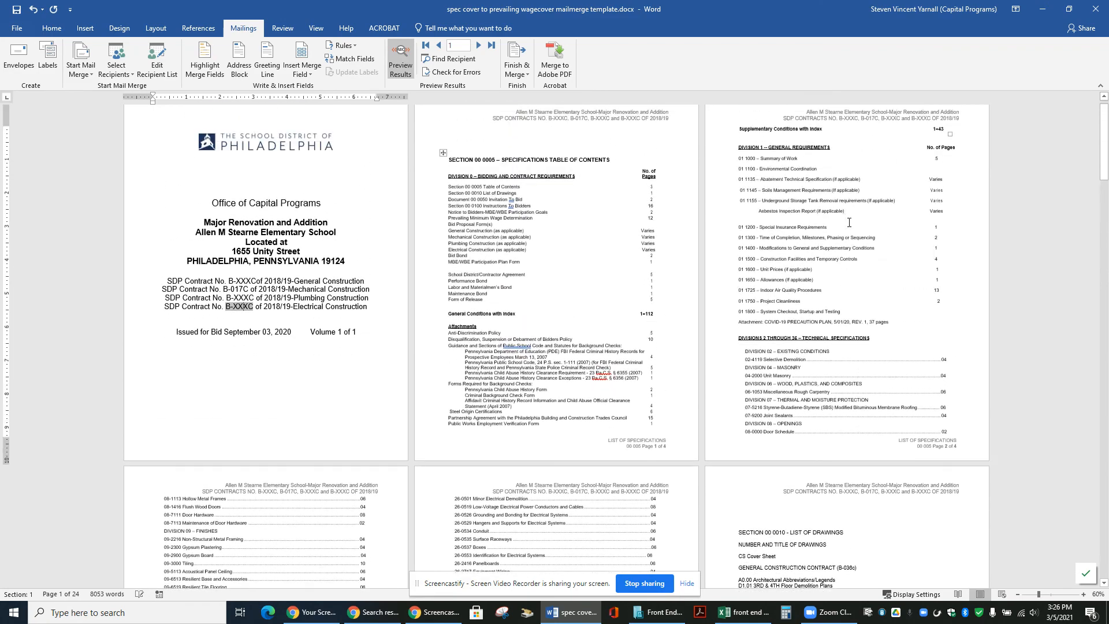
{"action": "scroll", "coordinate": [849, 223], "scroll_direction": "up", "scroll_amount": 1}
{"action": "scroll", "coordinate": [847, 221], "scroll_direction": "down", "scroll_amount": 1}
{"action": "scroll", "coordinate": [844, 219], "scroll_direction": "up", "scroll_amount": 1}
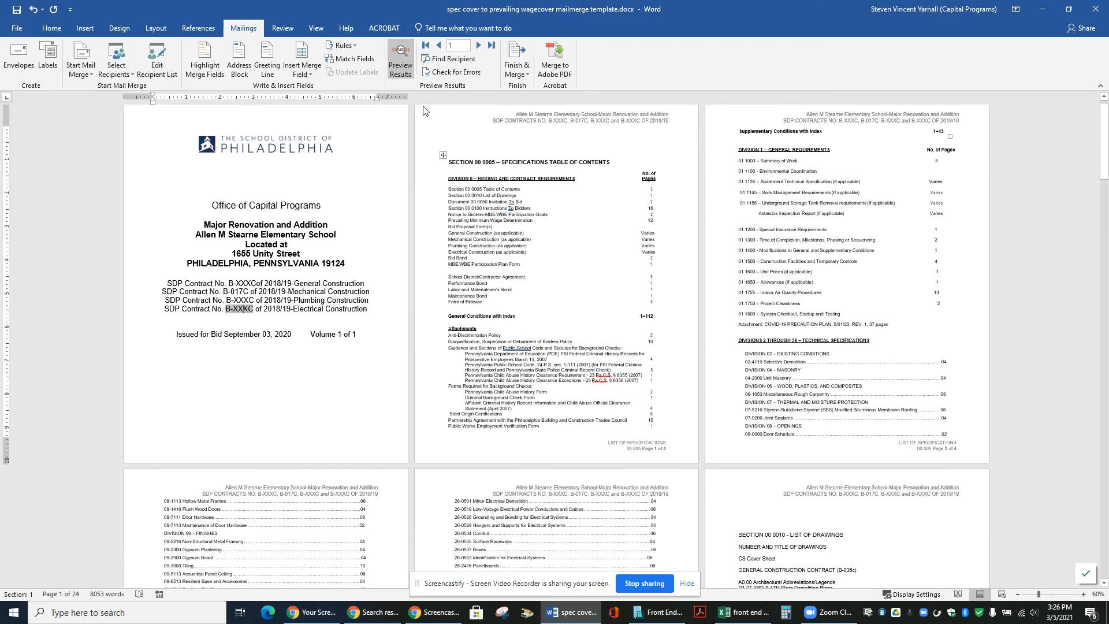
{"action": "left_click", "coordinate": [400, 61]}
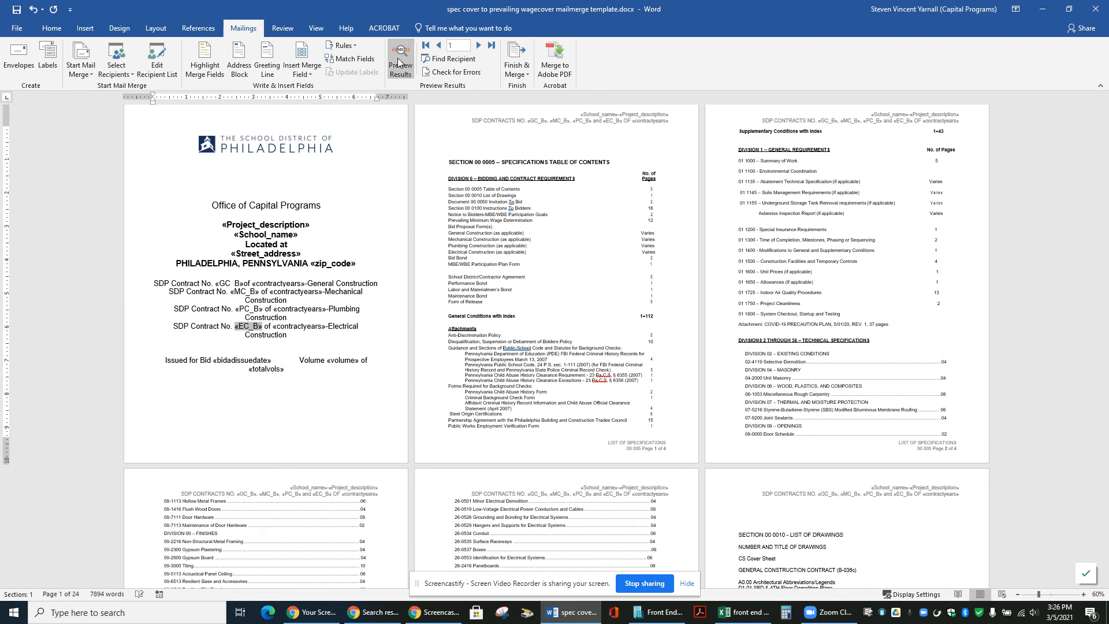